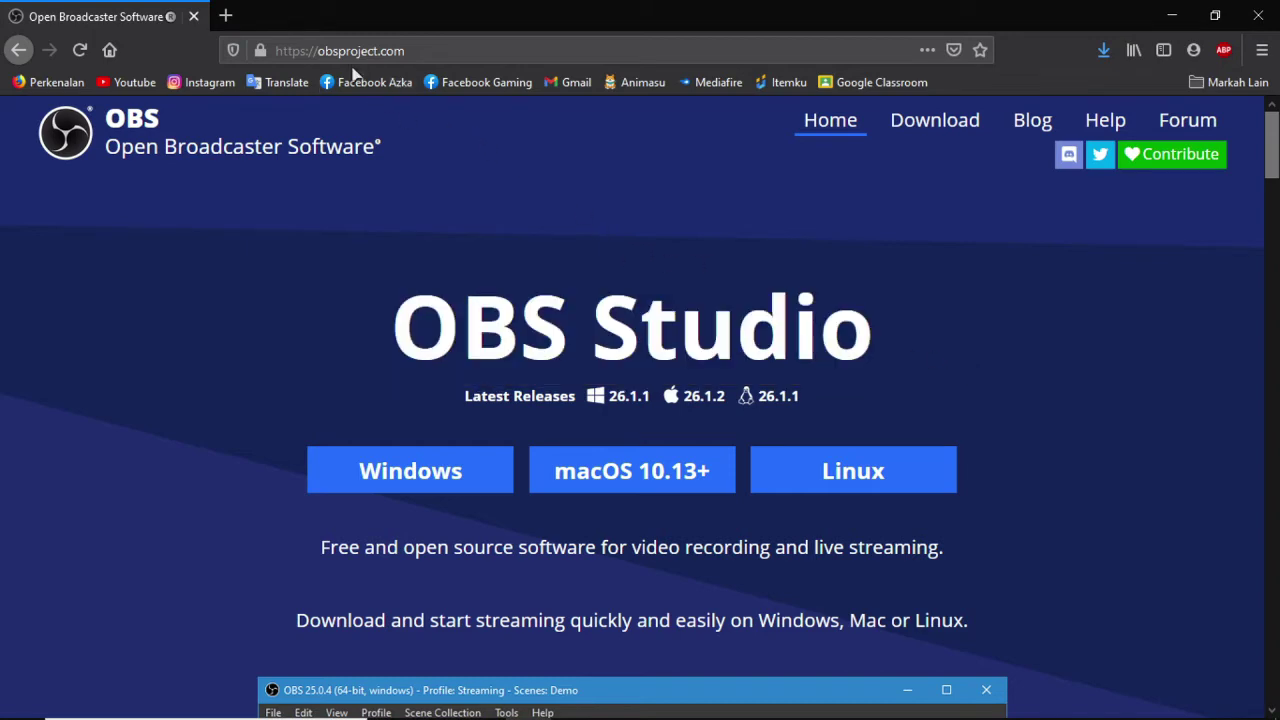
Look through the OBS Studio home page, examining the release versions, program preview and sponsor sections.
{"action": "scroll", "coordinate": [552, 192], "scroll_direction": "down", "scroll_amount": 5}
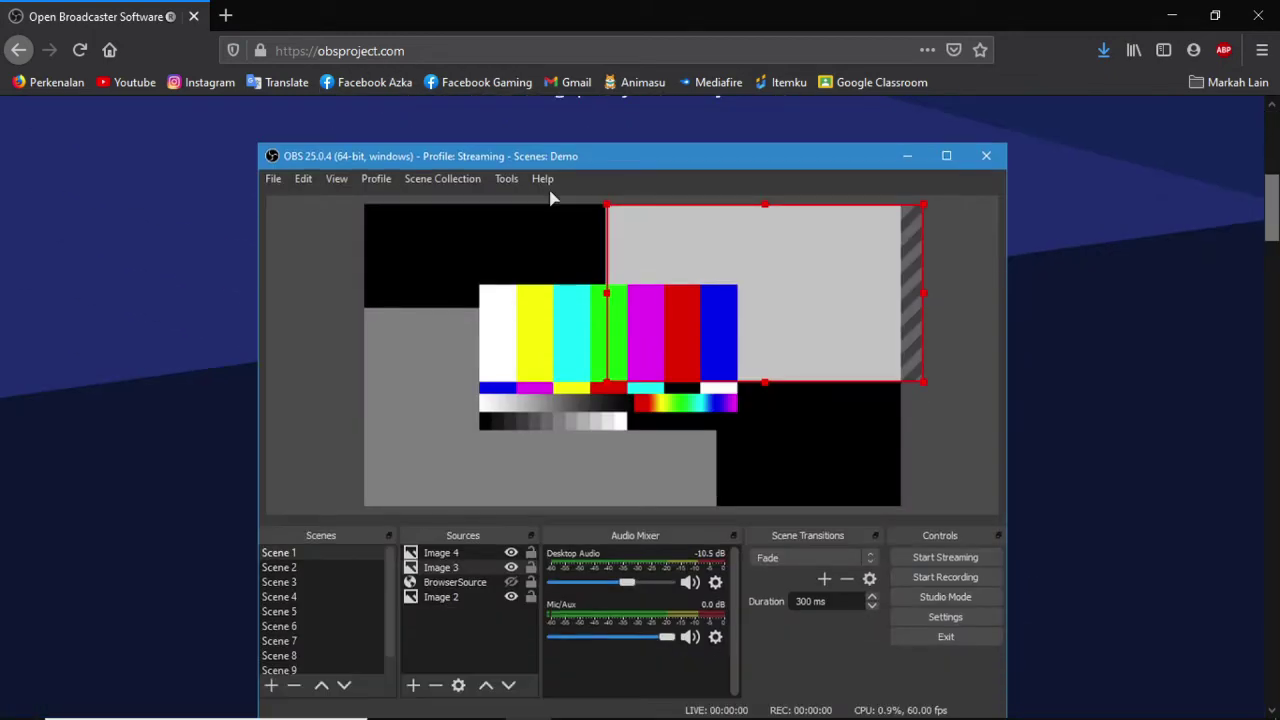
{"action": "scroll", "coordinate": [552, 196], "scroll_direction": "down", "scroll_amount": 4}
{"action": "scroll", "coordinate": [433, 332], "scroll_direction": "up", "scroll_amount": 3}
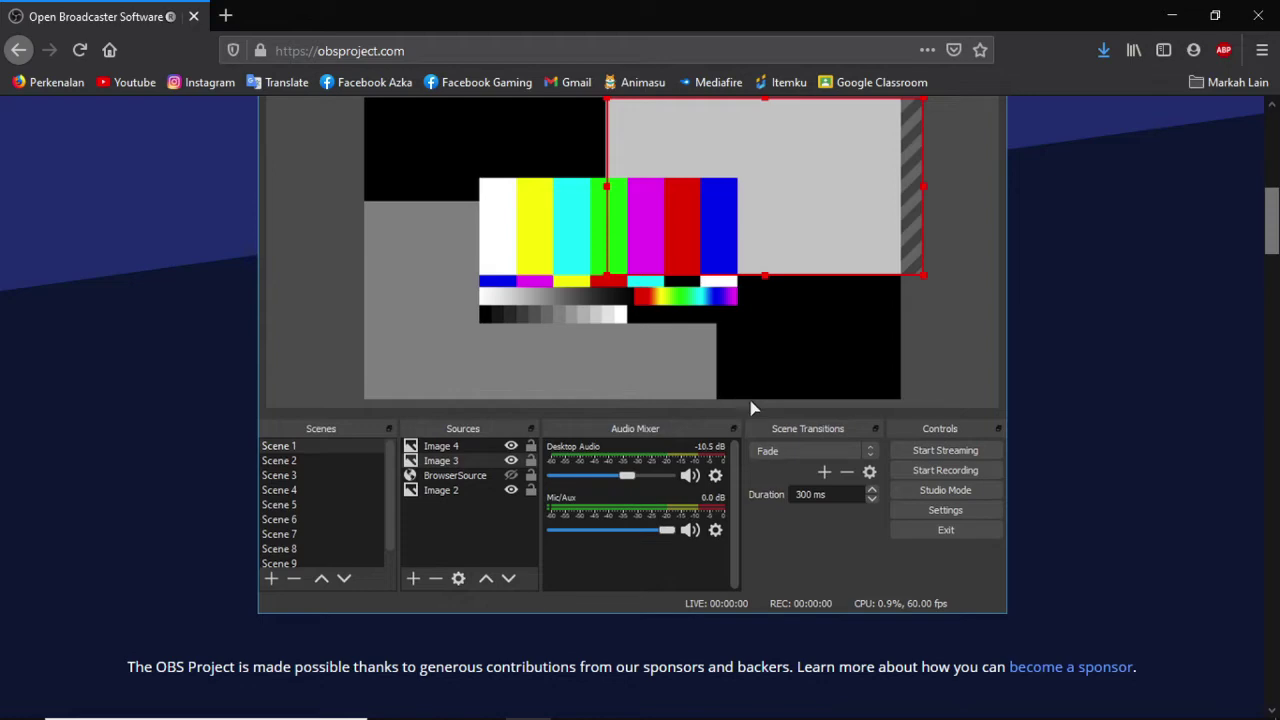
{"action": "scroll", "coordinate": [738, 416], "scroll_direction": "down", "scroll_amount": 3}
{"action": "scroll", "coordinate": [950, 350], "scroll_direction": "up", "scroll_amount": 2}
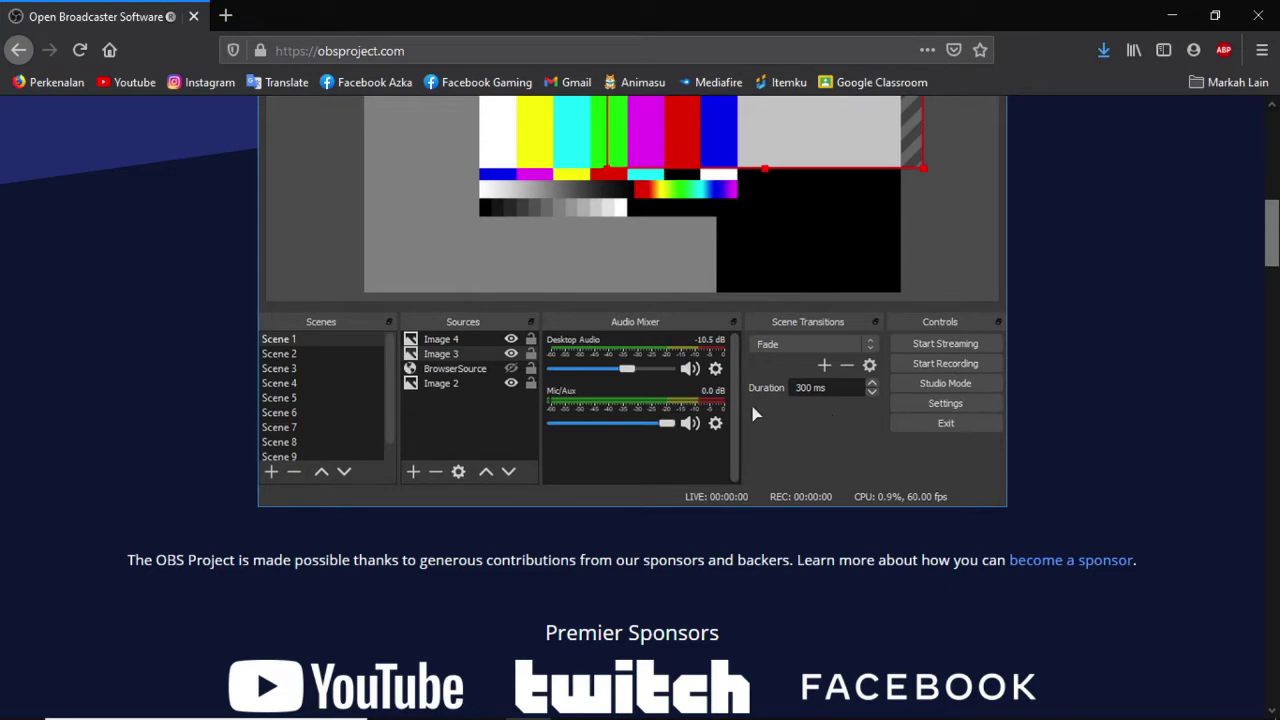
{"action": "scroll", "coordinate": [755, 413], "scroll_direction": "down", "scroll_amount": 3}
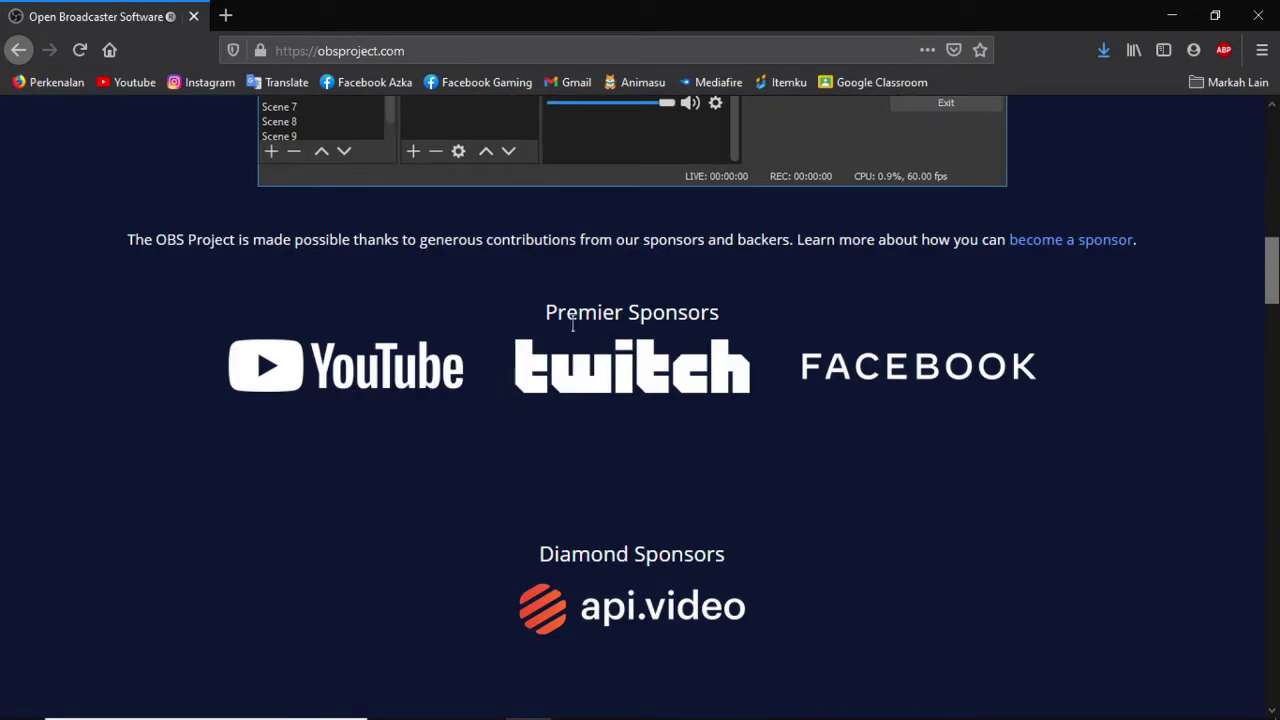
{"action": "scroll", "coordinate": [617, 406], "scroll_direction": "down", "scroll_amount": 4}
{"action": "scroll", "coordinate": [617, 414], "scroll_direction": "up", "scroll_amount": 3}
{"action": "scroll", "coordinate": [617, 414], "scroll_direction": "up", "scroll_amount": 10}
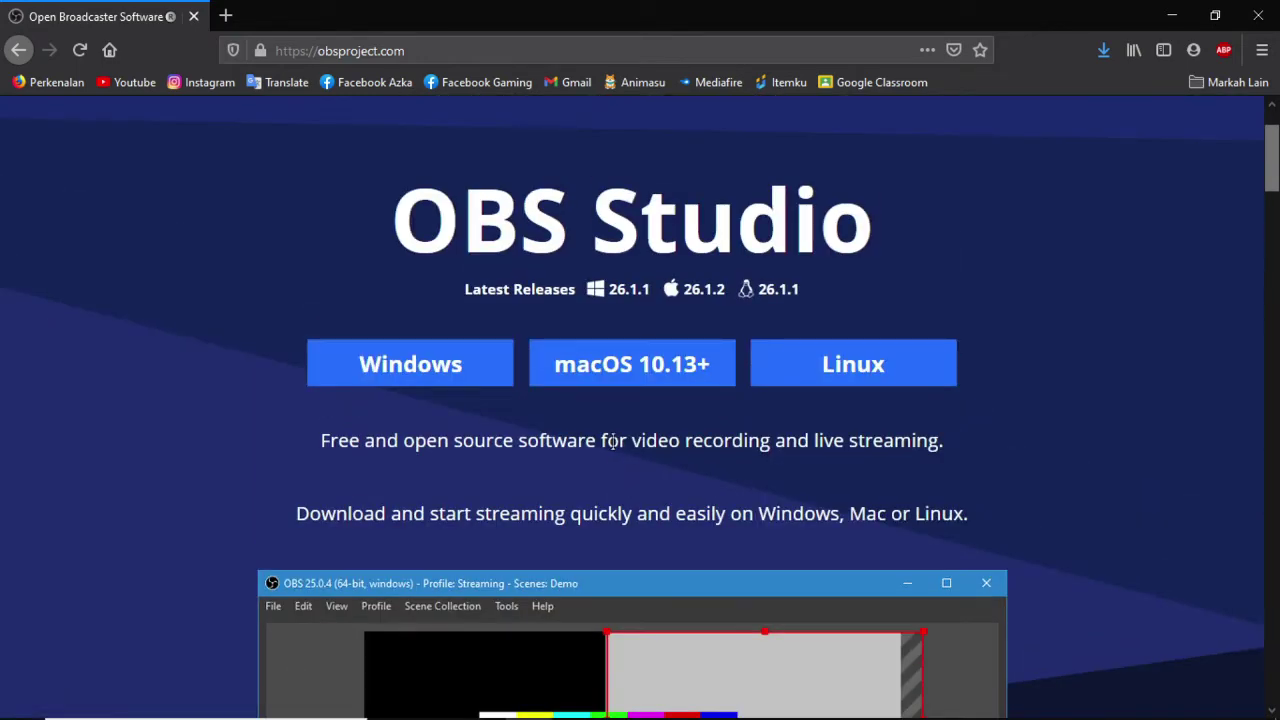
{"action": "scroll", "coordinate": [613, 441], "scroll_direction": "down", "scroll_amount": 5}
{"action": "scroll", "coordinate": [605, 437], "scroll_direction": "up", "scroll_amount": 6}
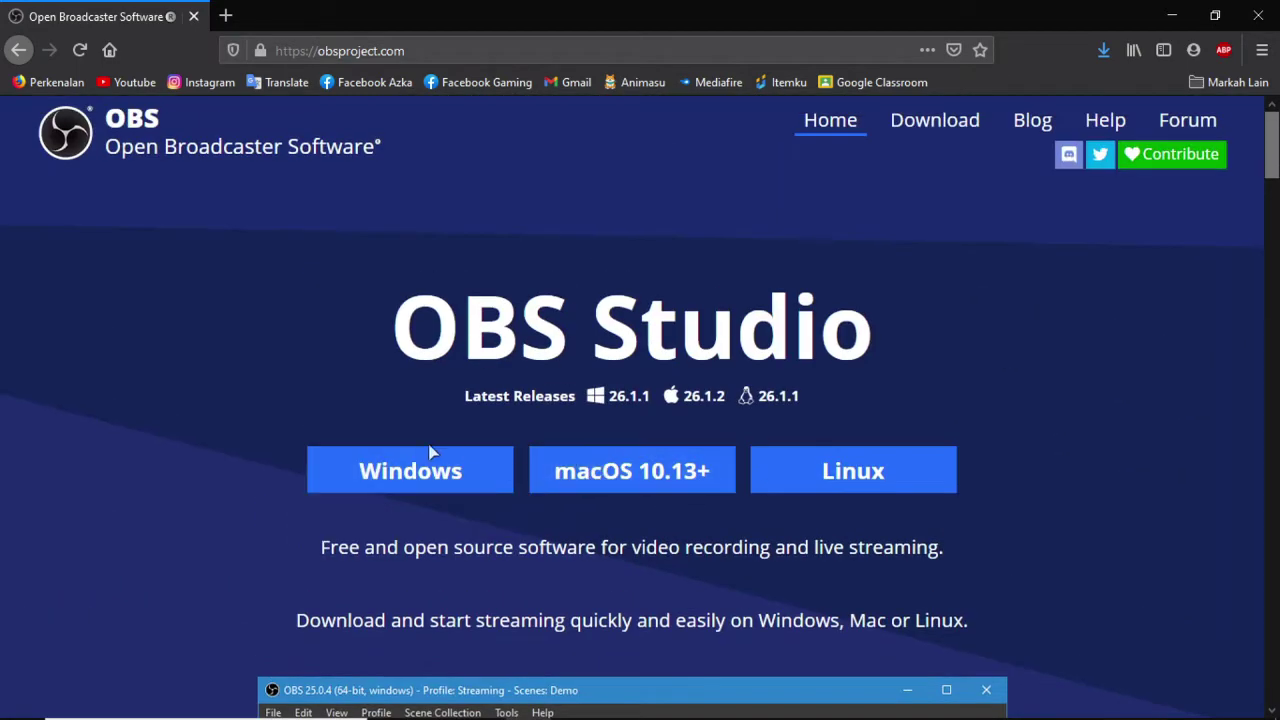
{"action": "left_click_drag", "start_coordinate": [23, 523], "coordinate": [971, 503]}
{"action": "left_click", "coordinate": [1048, 484]}
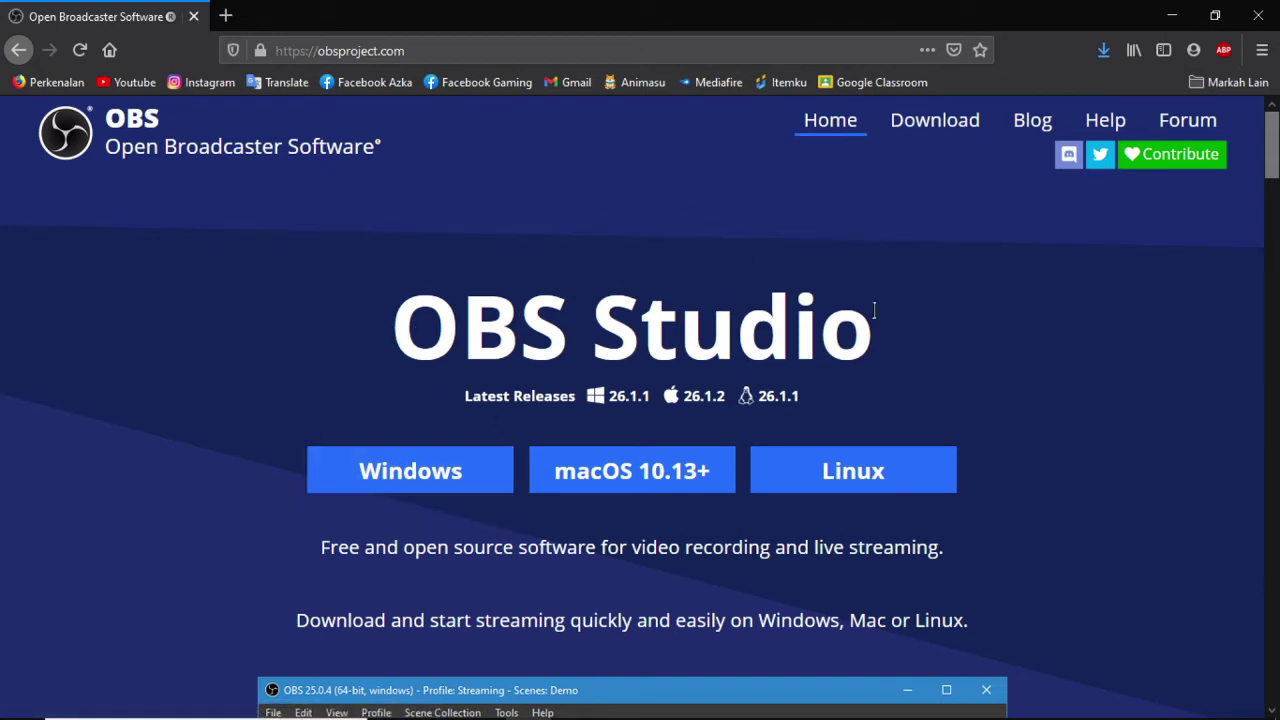
Request the Windows installer of OBS Studio and dismiss the download dialog without starting the download.
{"action": "left_click", "coordinate": [433, 468]}
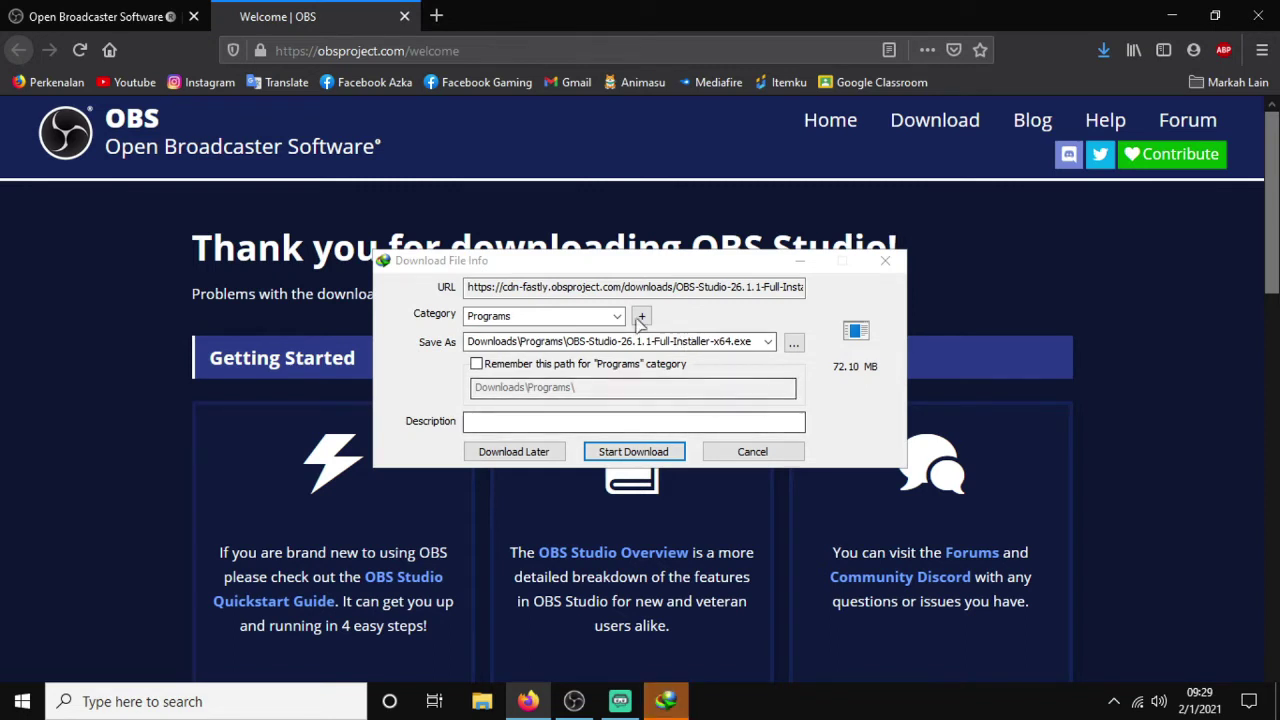
{"action": "left_click", "coordinate": [885, 262]}
Minimize the browser, refresh the desktop and switch to the running OBS Studio window.
{"action": "left_click", "coordinate": [1172, 16]}
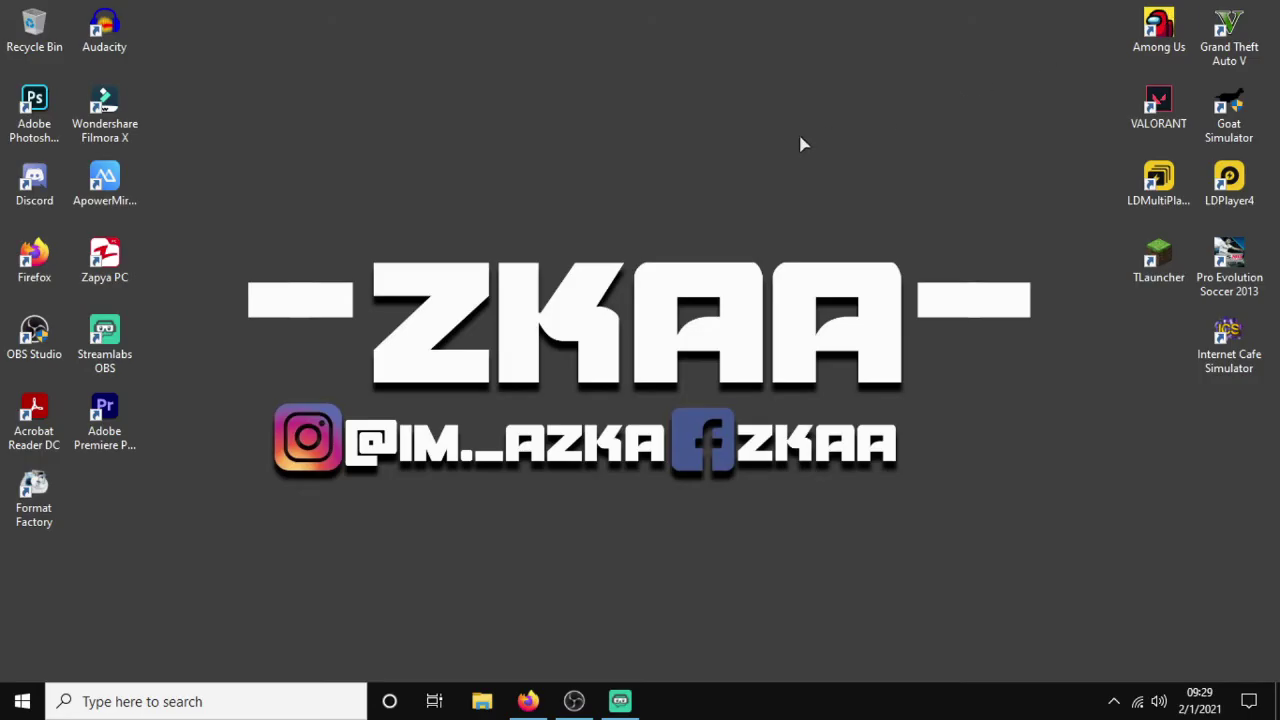
{"action": "right_click", "coordinate": [800, 140]}
{"action": "left_click", "coordinate": [880, 193]}
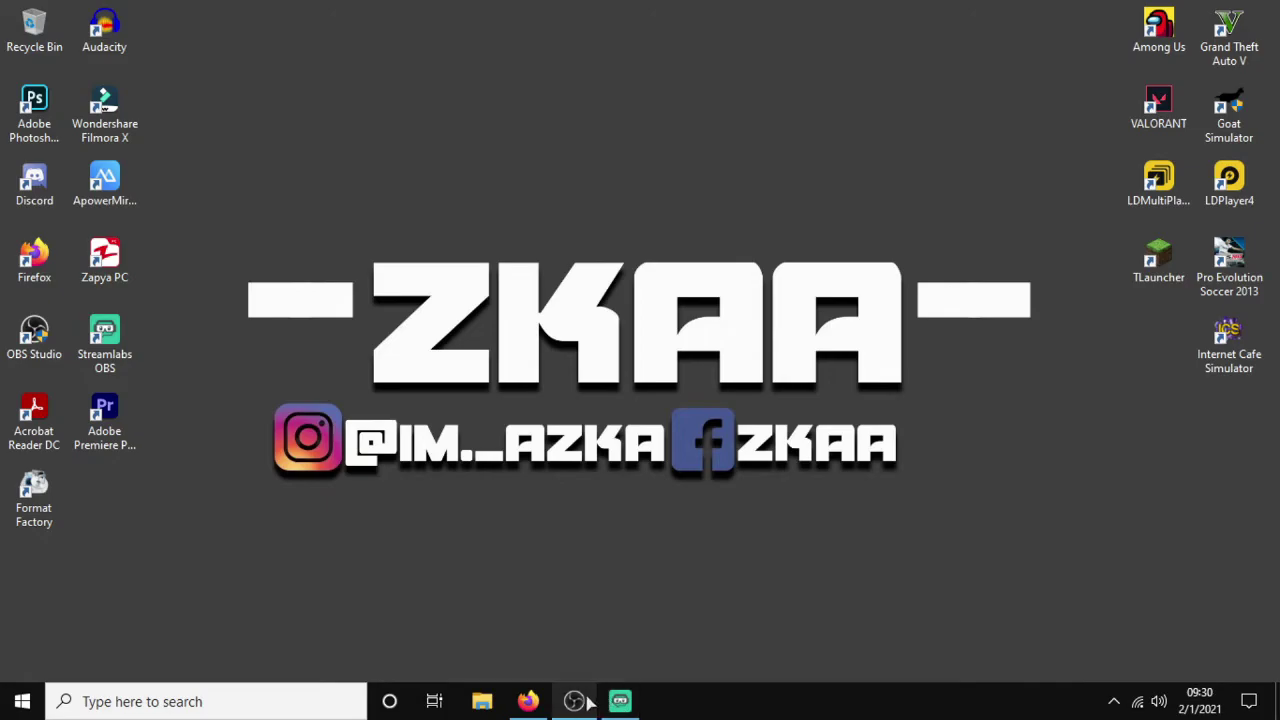
{"action": "left_click", "coordinate": [574, 701]}
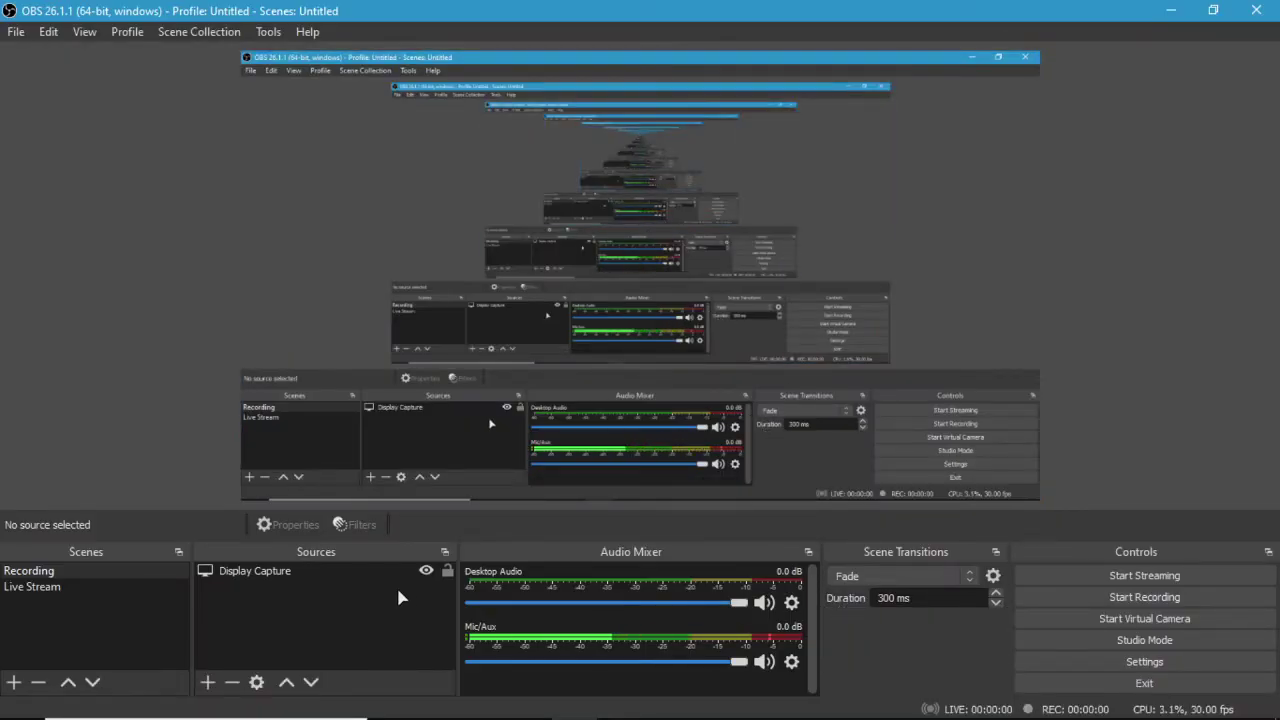
Remove the Display Capture source from the Recording scene.
{"action": "left_click", "coordinate": [286, 580]}
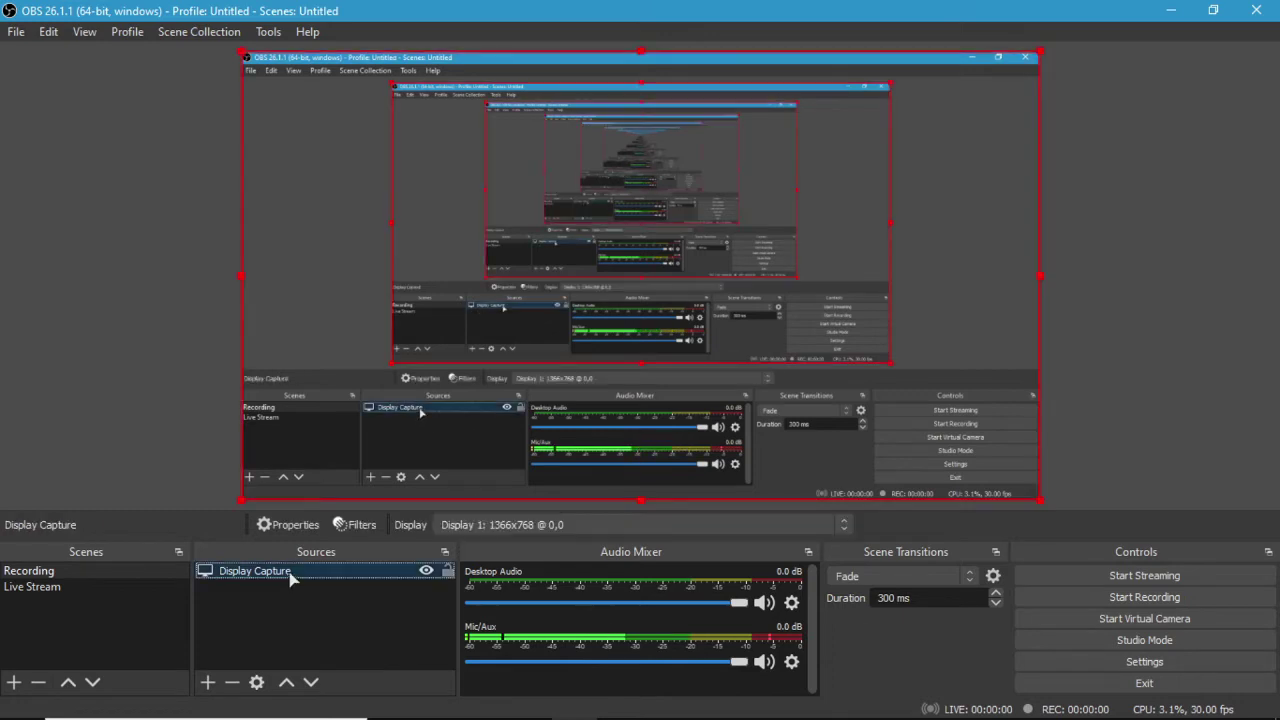
{"action": "right_click", "coordinate": [524, 482]}
{"action": "left_click", "coordinate": [590, 467]}
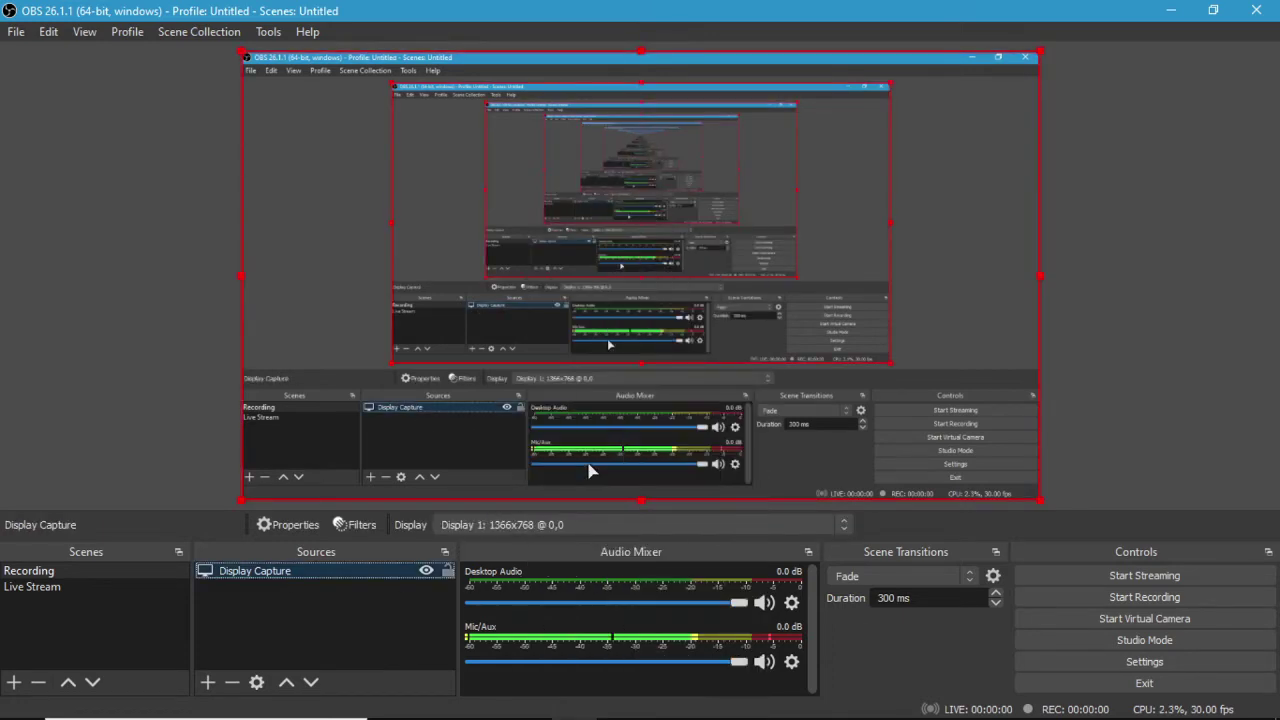
{"action": "left_click", "coordinate": [700, 394]}
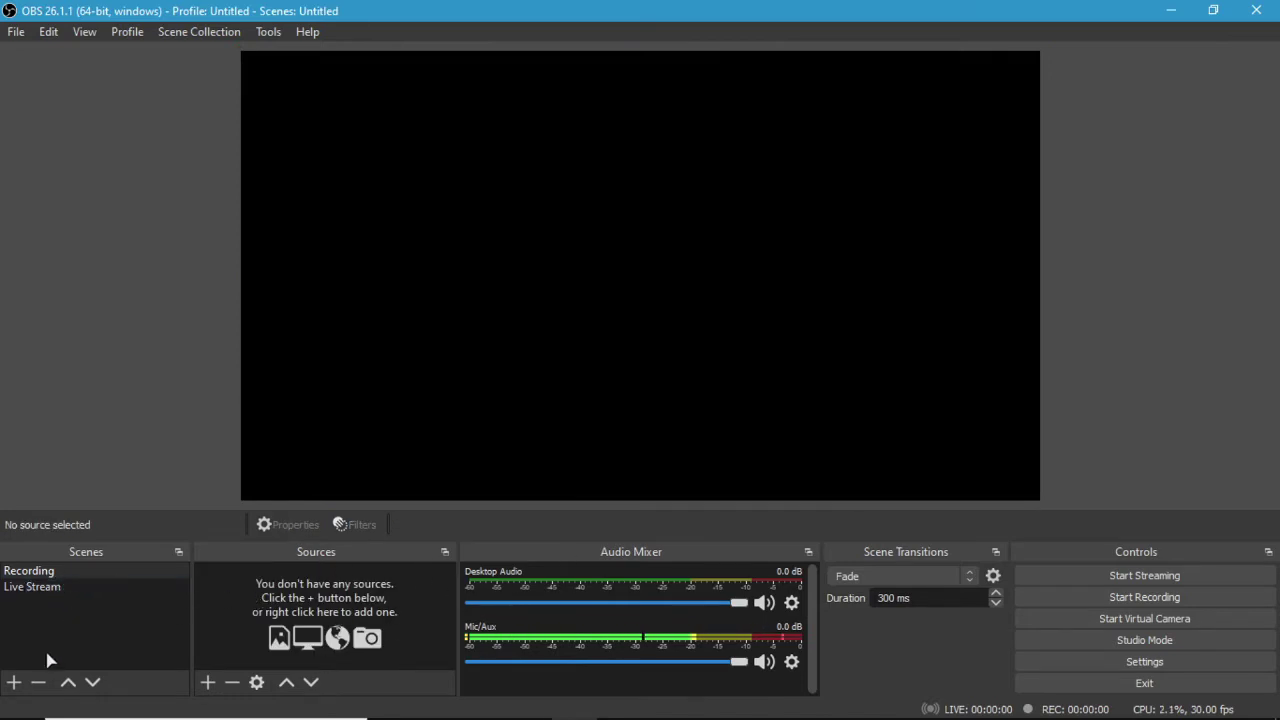
Add a new scene named Scene 1 and move it to the first place in the scene list.
{"action": "left_click", "coordinate": [15, 682]}
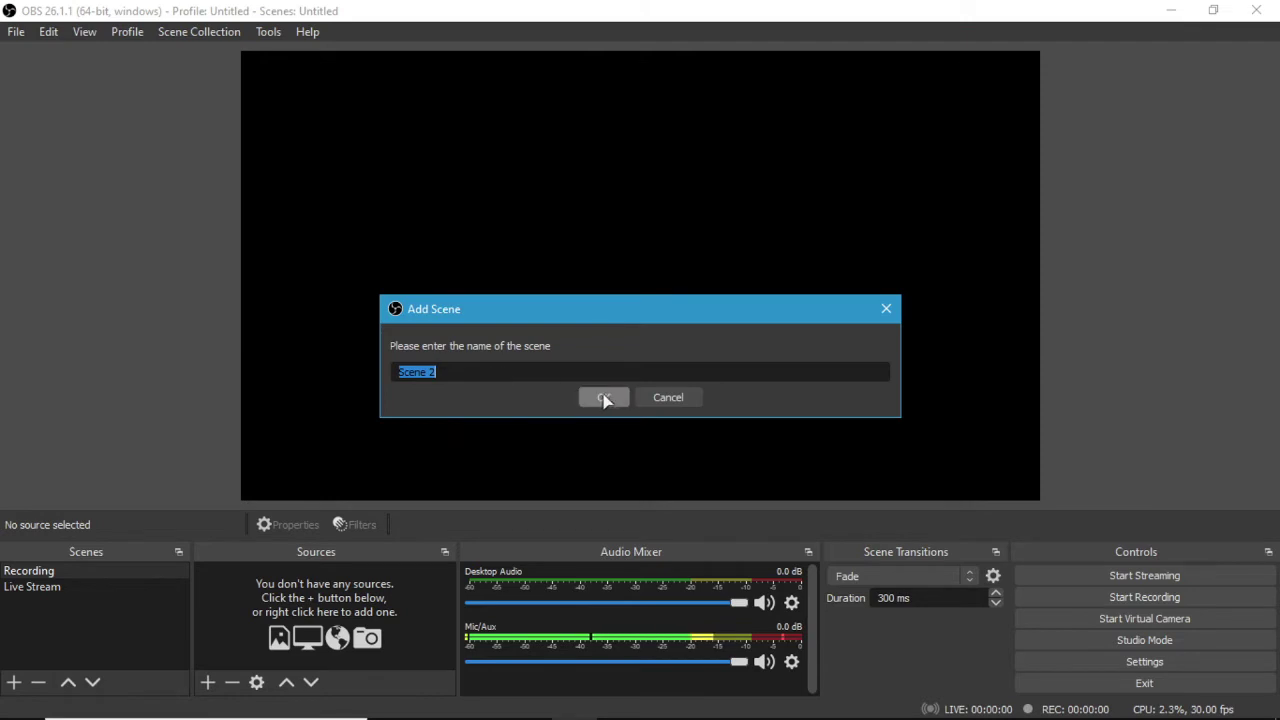
{"action": "left_click", "coordinate": [468, 368]}
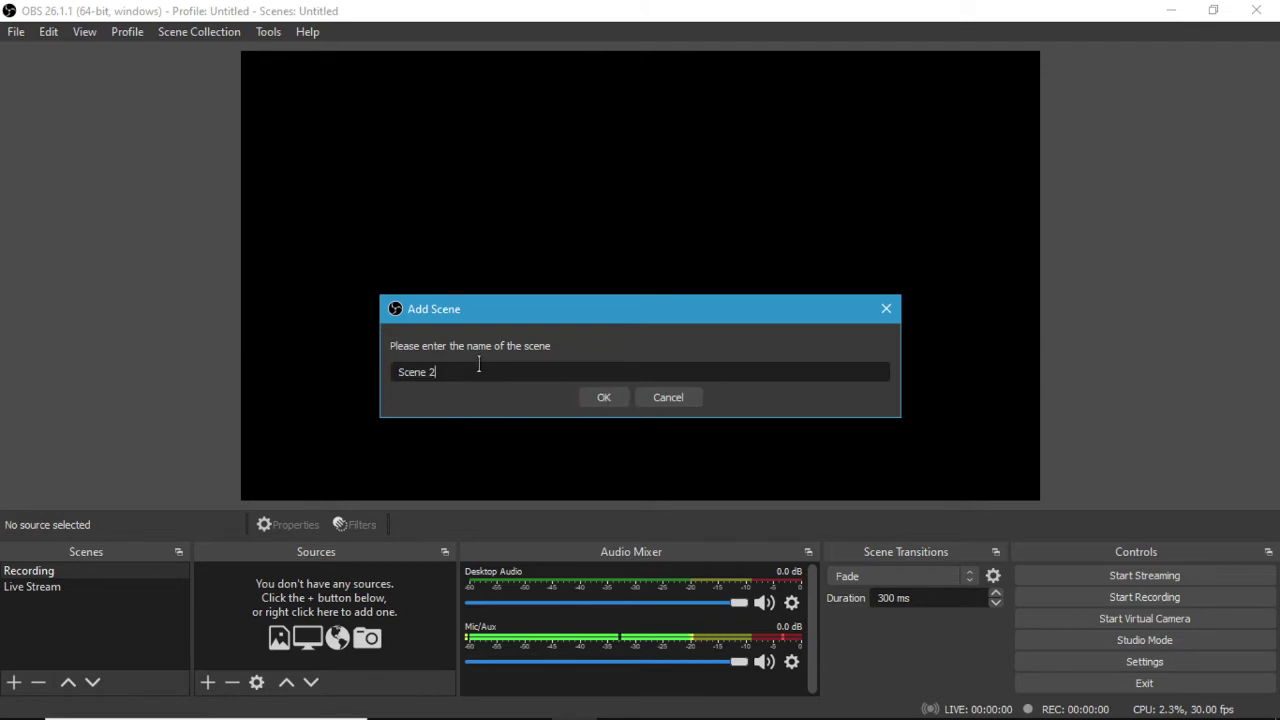
{"action": "key", "text": "BackSpace"}
{"action": "type", "text": "1"}
{"action": "key", "text": "Return"}
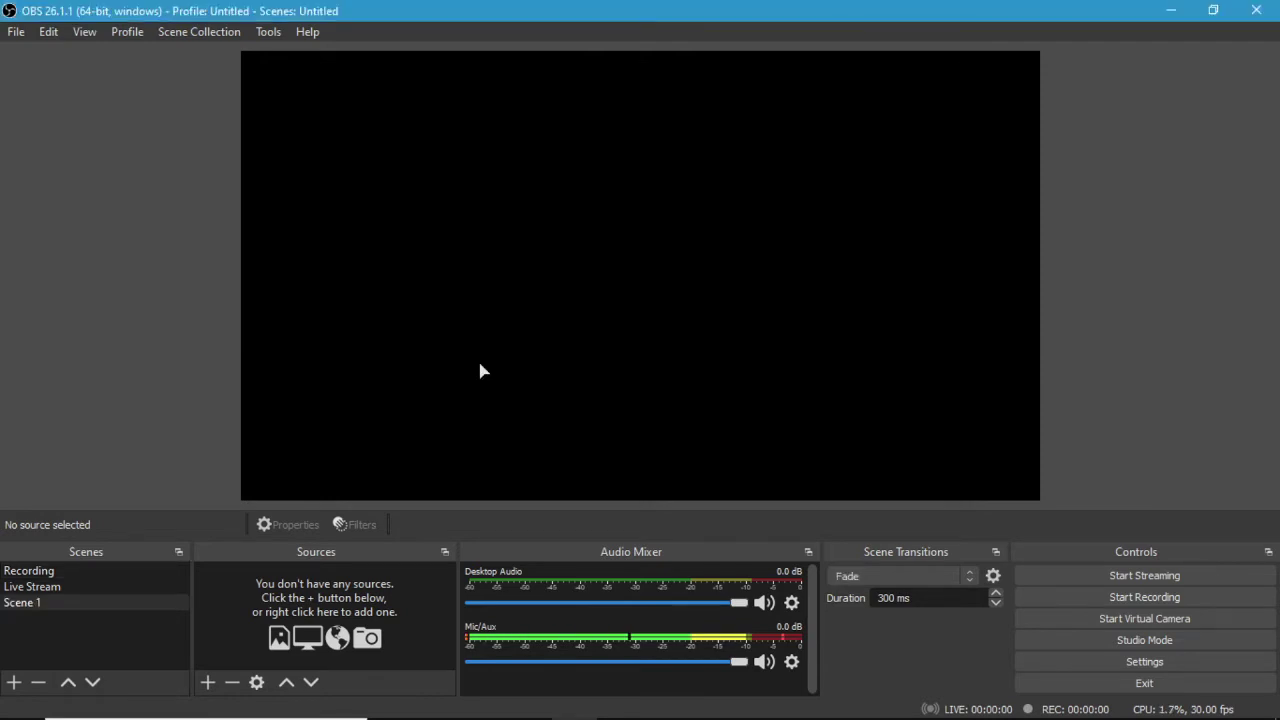
{"action": "left_click_drag", "start_coordinate": [86, 606], "coordinate": [77, 578]}
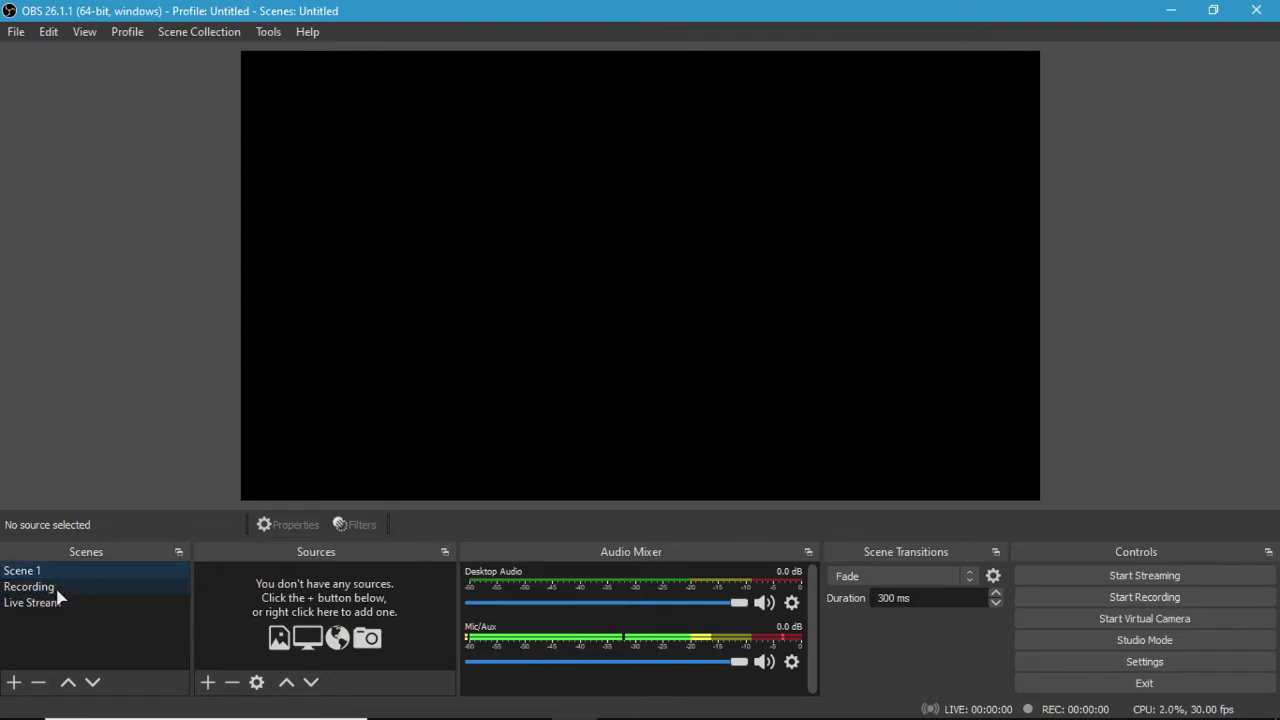
Remove Scene 1 from the scene list and confirm the removal.
{"action": "right_click", "coordinate": [33, 577]}
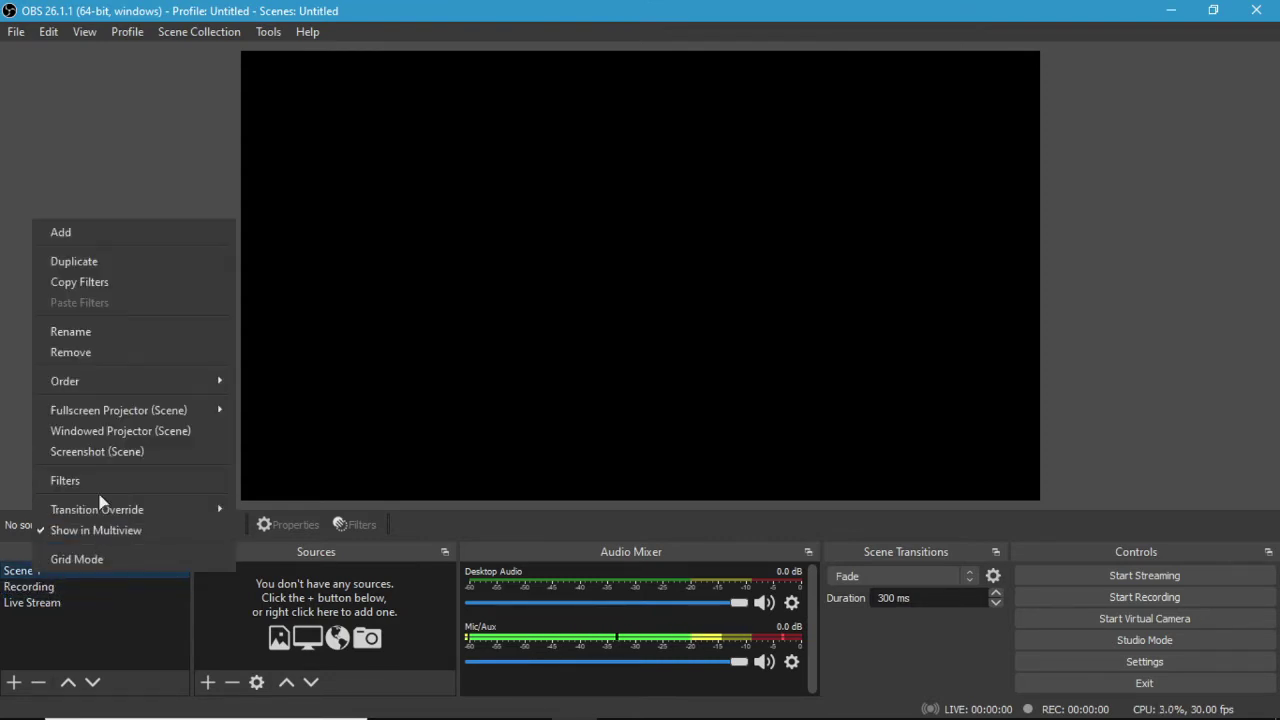
{"action": "left_click", "coordinate": [84, 652]}
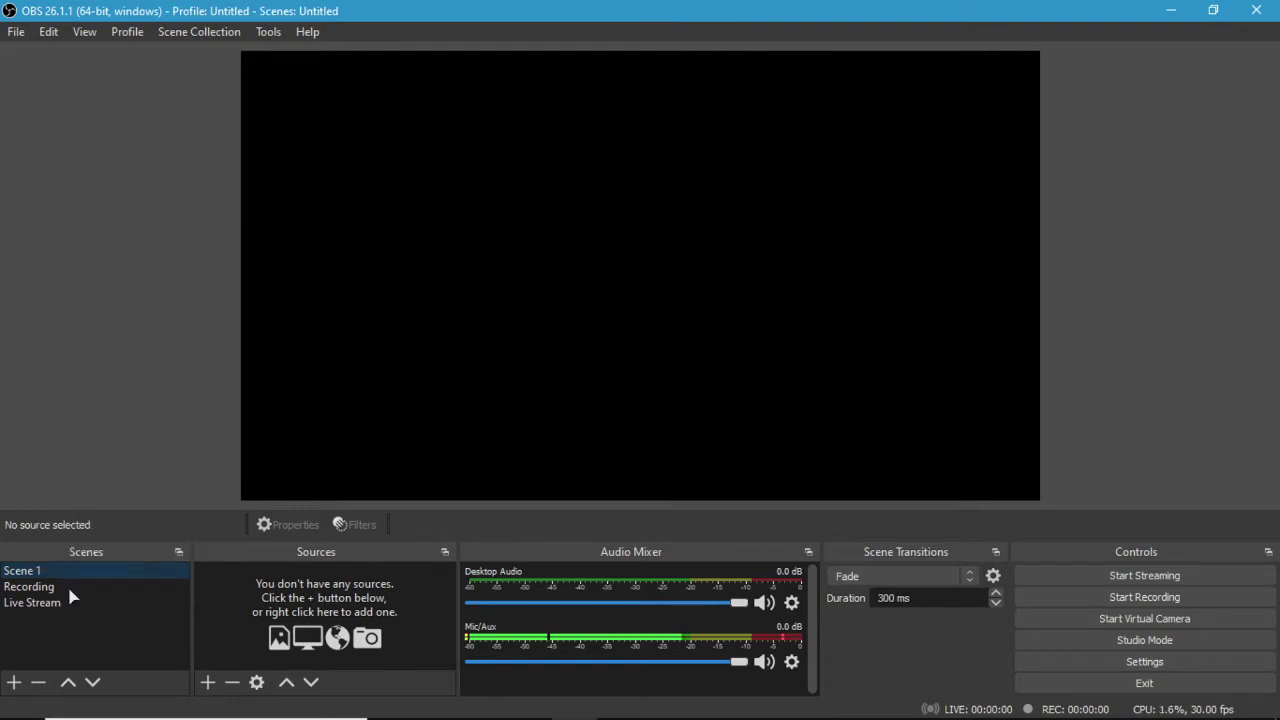
{"action": "key", "text": "Delete"}
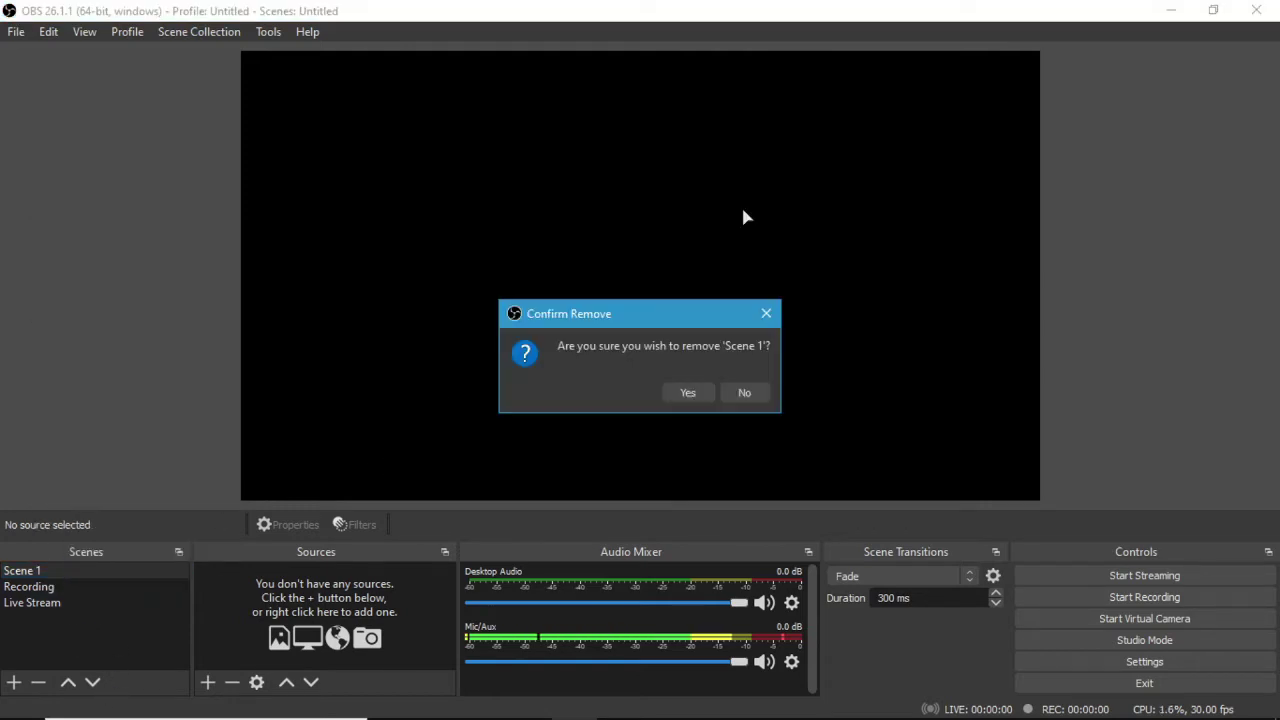
{"action": "left_click", "coordinate": [687, 392]}
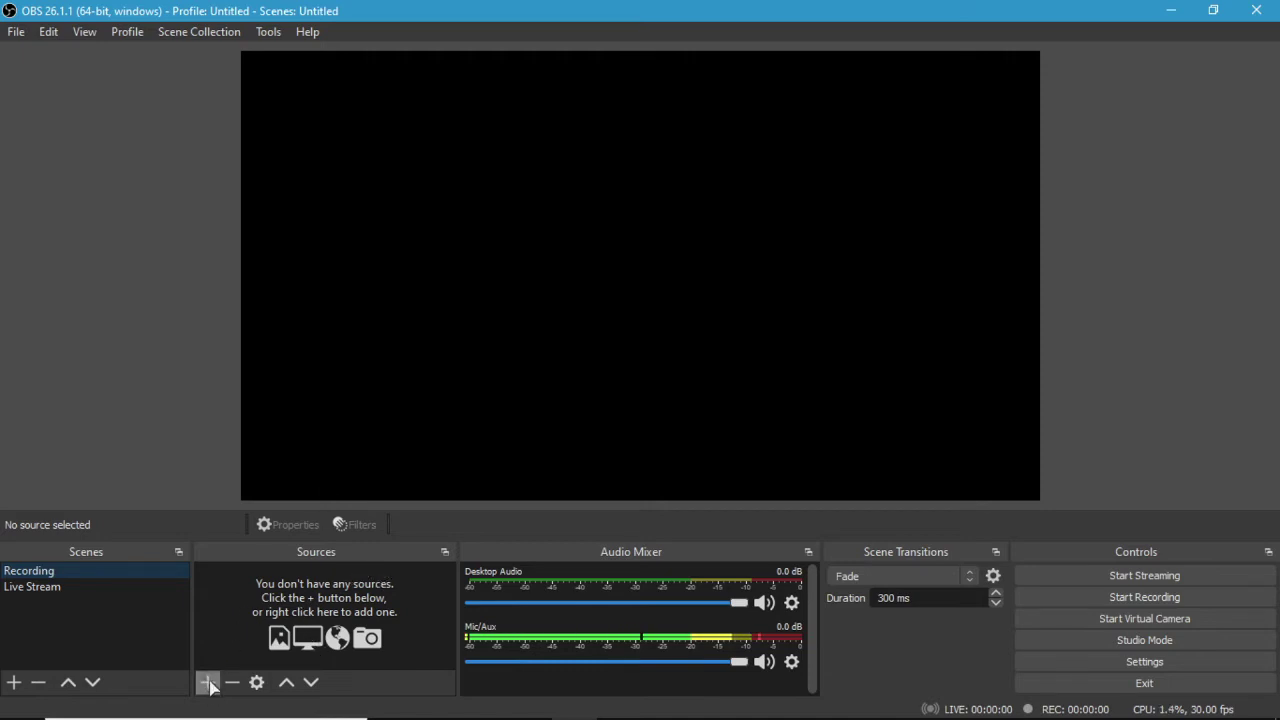
Add a new Display Capture source named Desktop to the Recording scene.
{"action": "right_click", "coordinate": [320, 622]}
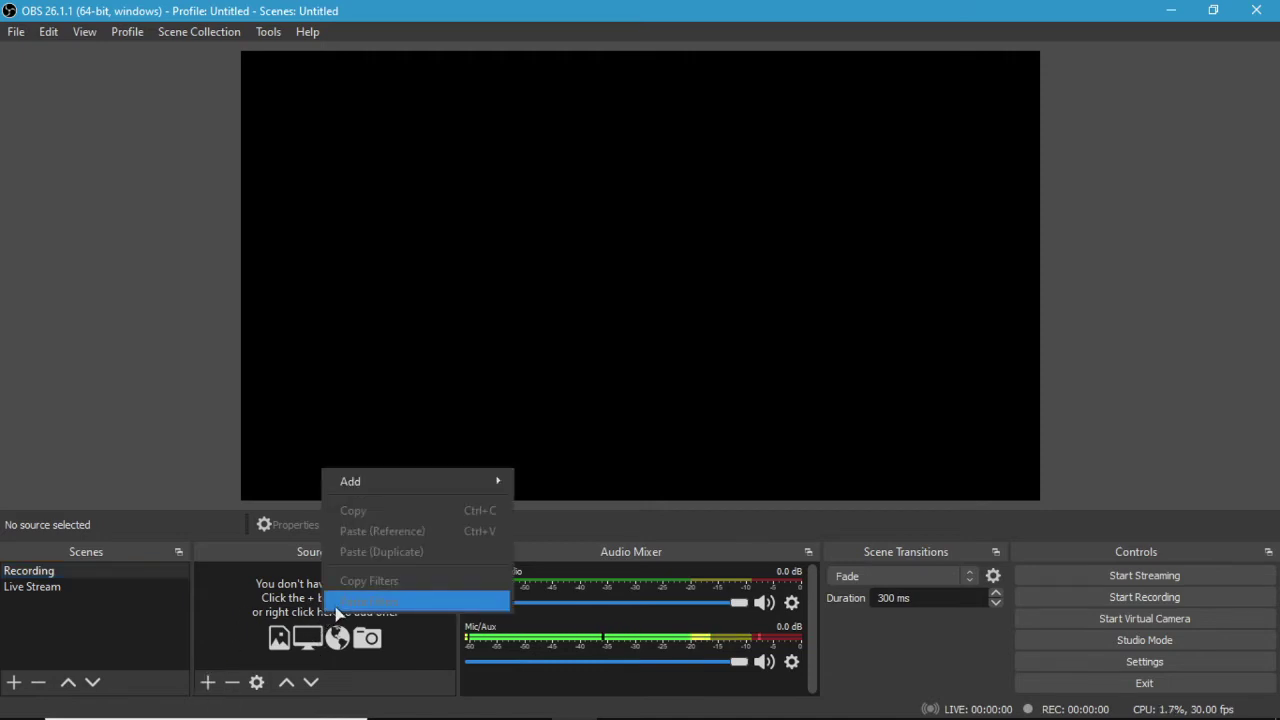
{"action": "key", "text": "Escape"}
{"action": "right_click", "coordinate": [381, 481]}
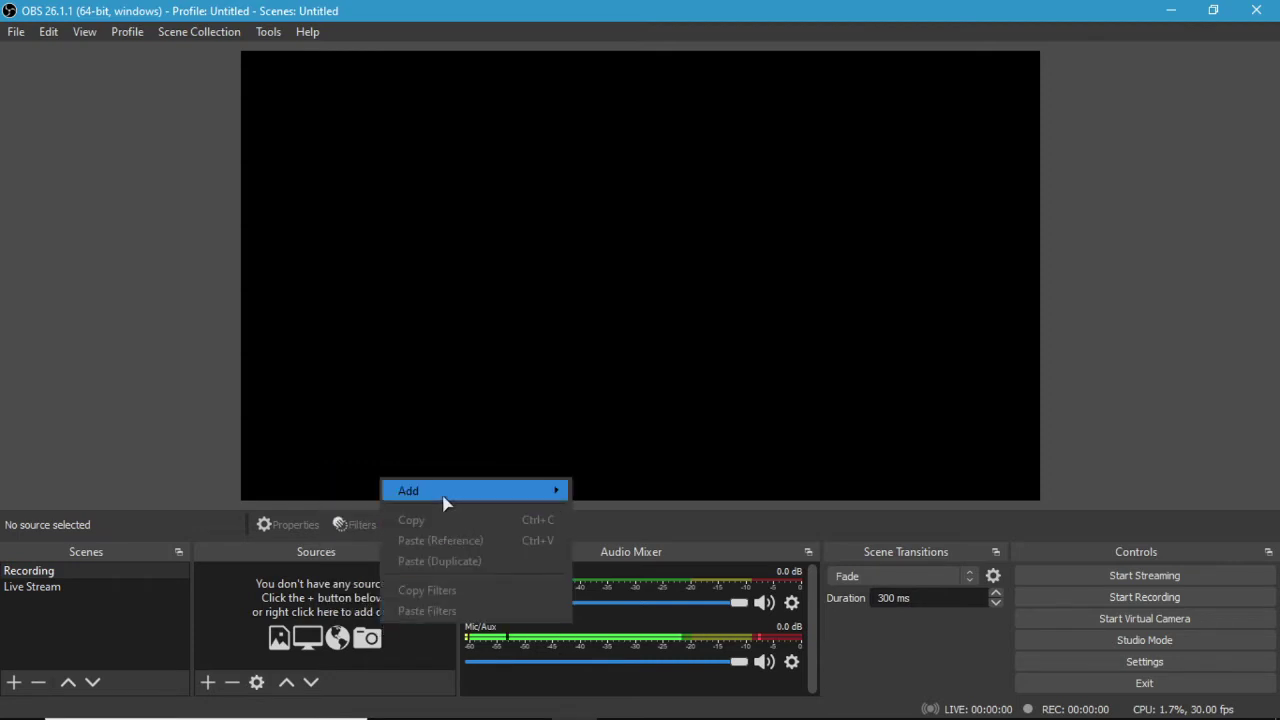
{"action": "mouse_move", "coordinate": [445, 490]}
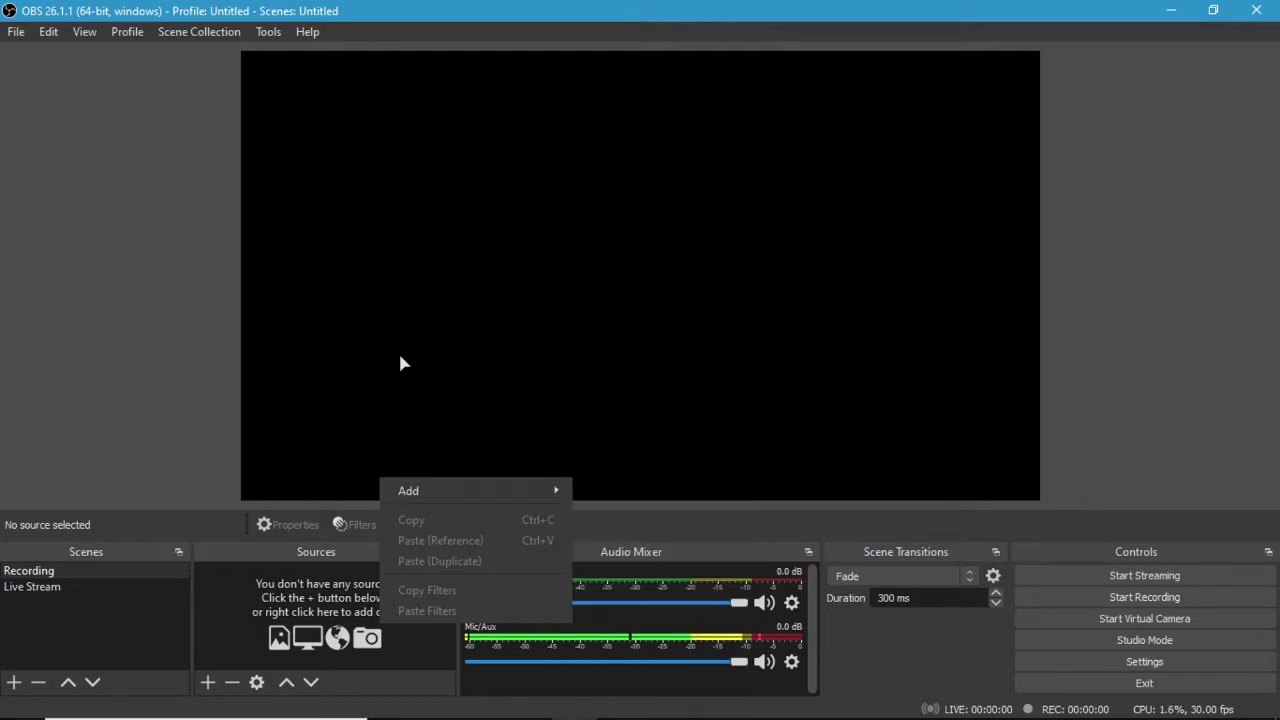
{"action": "mouse_move", "coordinate": [502, 497]}
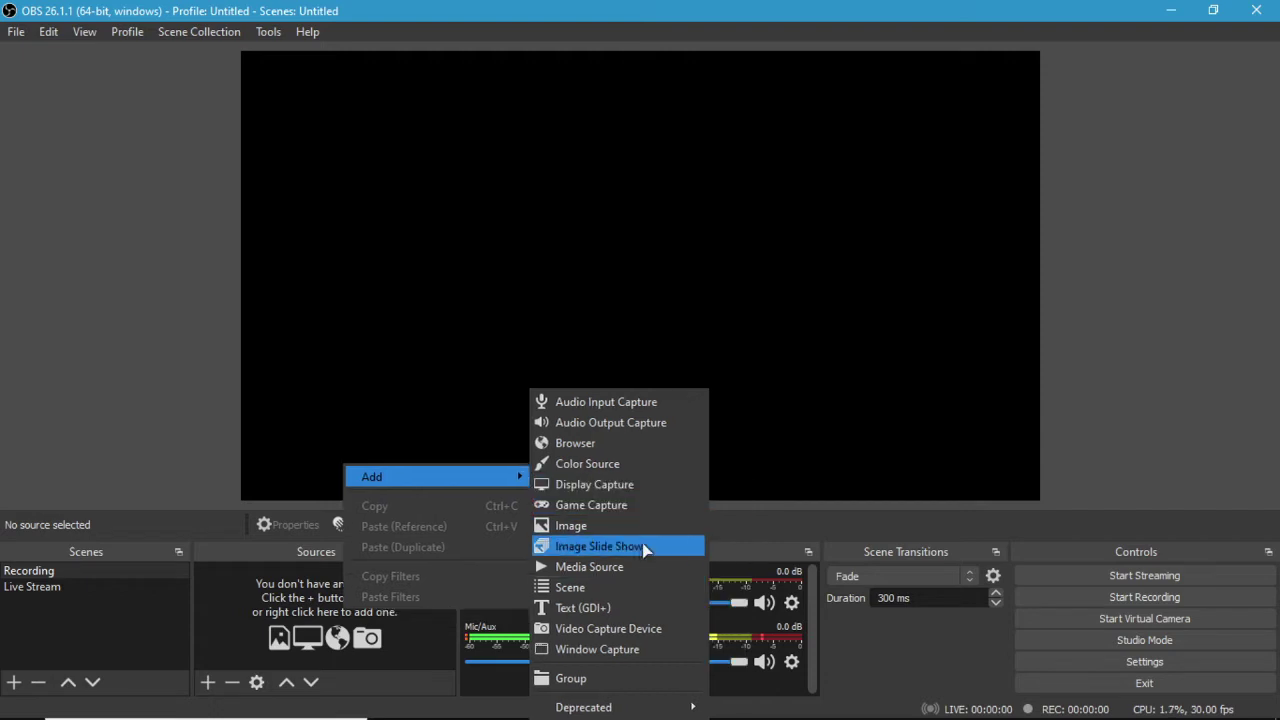
{"action": "left_click", "coordinate": [630, 485]}
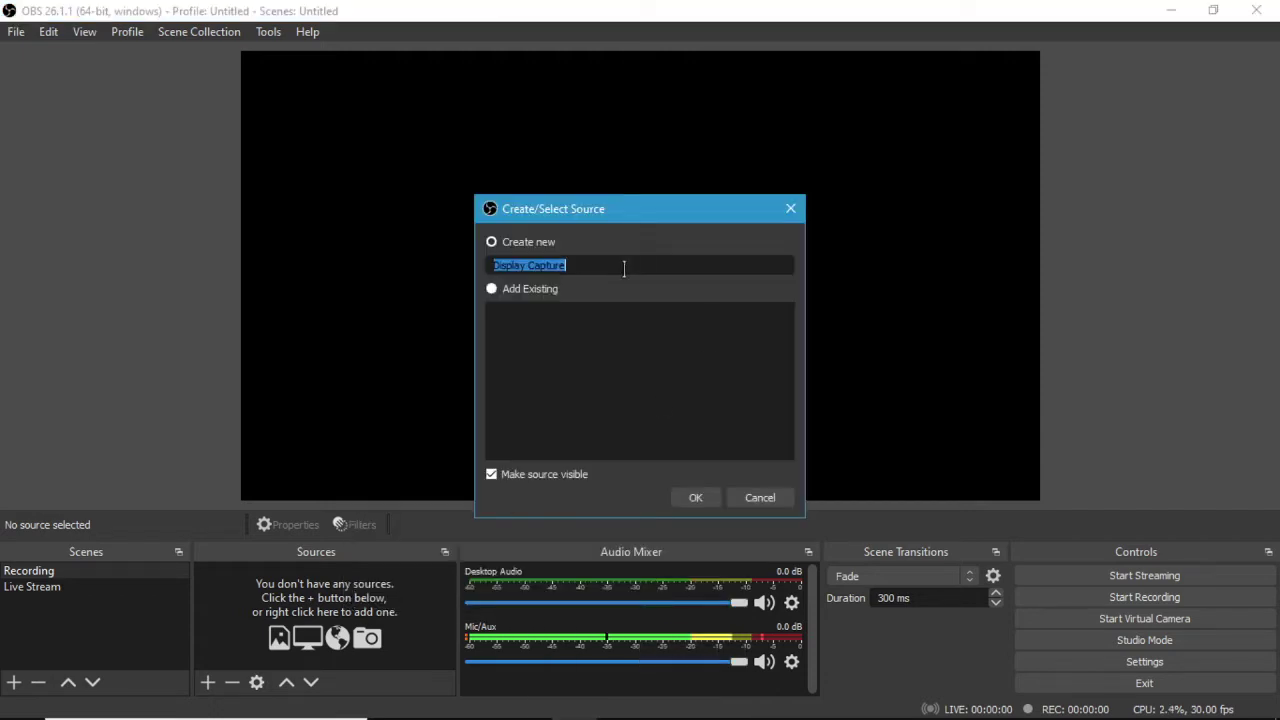
{"action": "type", "text": "d"}
{"action": "key", "text": "BackSpace"}
{"action": "type", "text": "Desktop"}
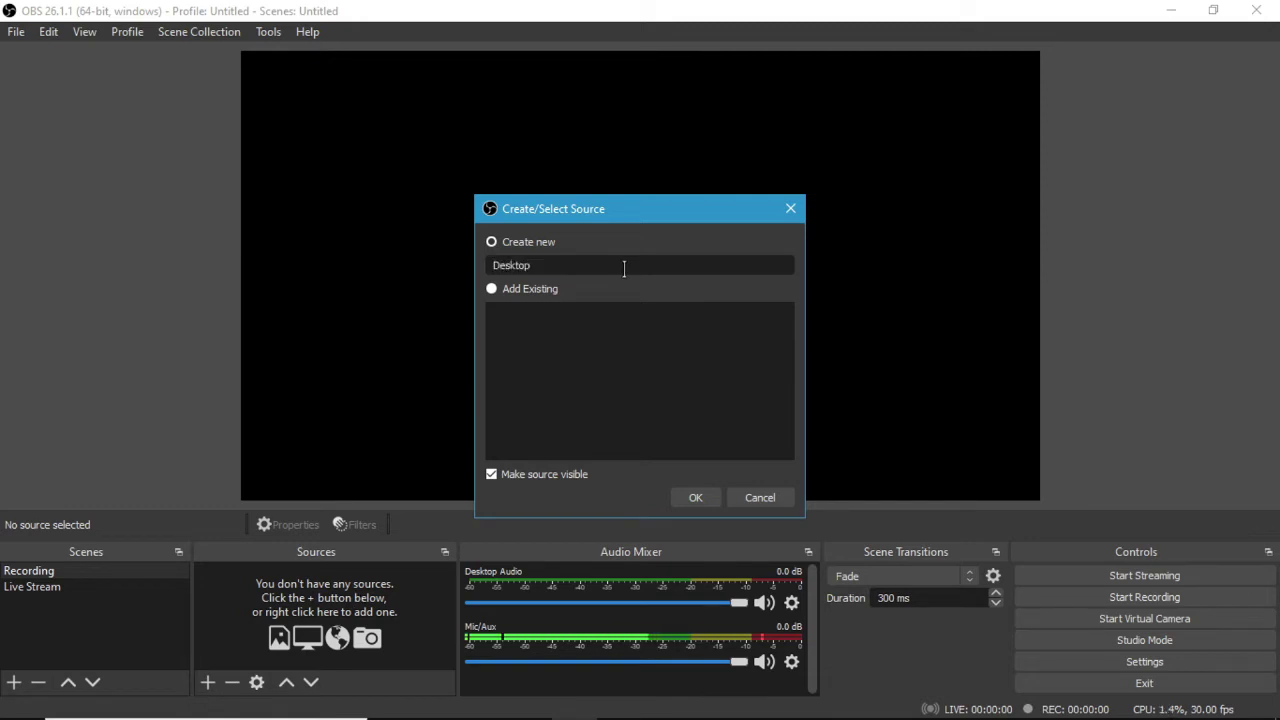
{"action": "key", "text": "Return"}
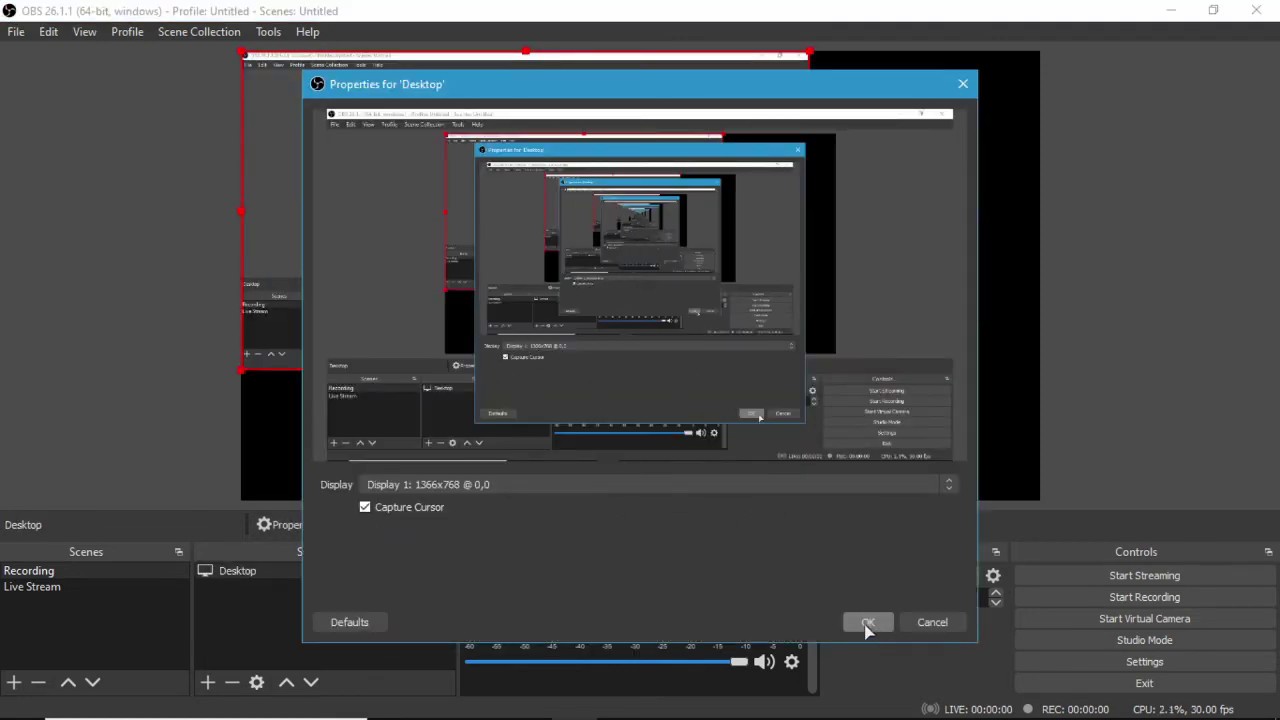
Choose Display 1: 1366x768 @ 0,0 for the Desktop source, leave Capture Cursor enabled and accept the properties.
{"action": "left_click", "coordinate": [488, 490]}
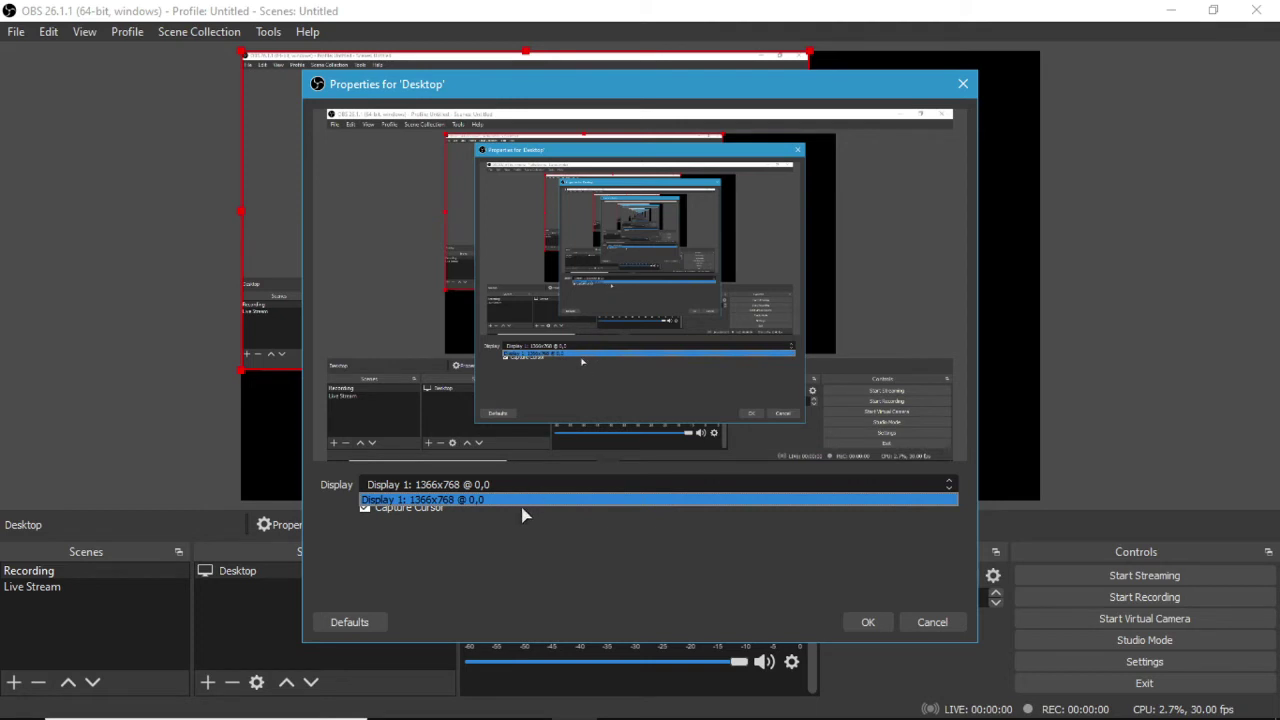
{"action": "left_click", "coordinate": [549, 501]}
{"action": "left_click", "coordinate": [546, 486]}
{"action": "left_click", "coordinate": [549, 494]}
{"action": "left_click", "coordinate": [503, 488]}
{"action": "left_click", "coordinate": [557, 505]}
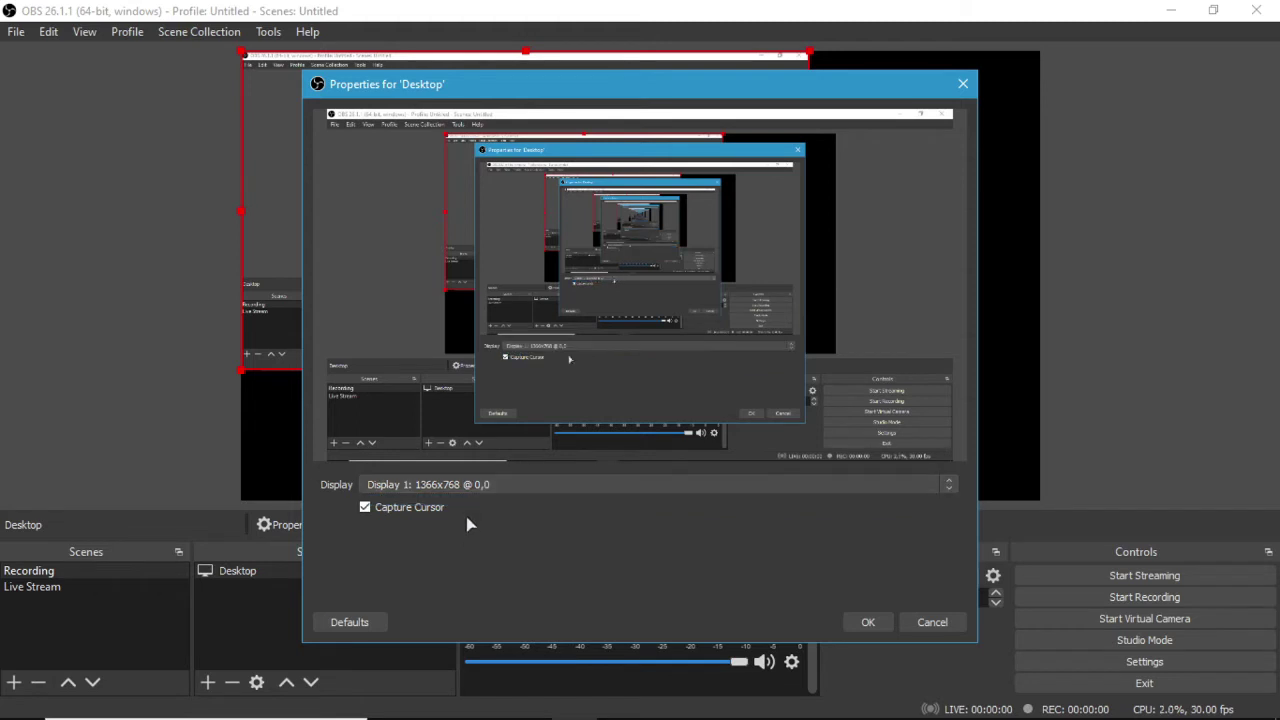
{"action": "left_click", "coordinate": [417, 512]}
{"action": "left_click", "coordinate": [365, 508]}
{"action": "left_click", "coordinate": [868, 622]}
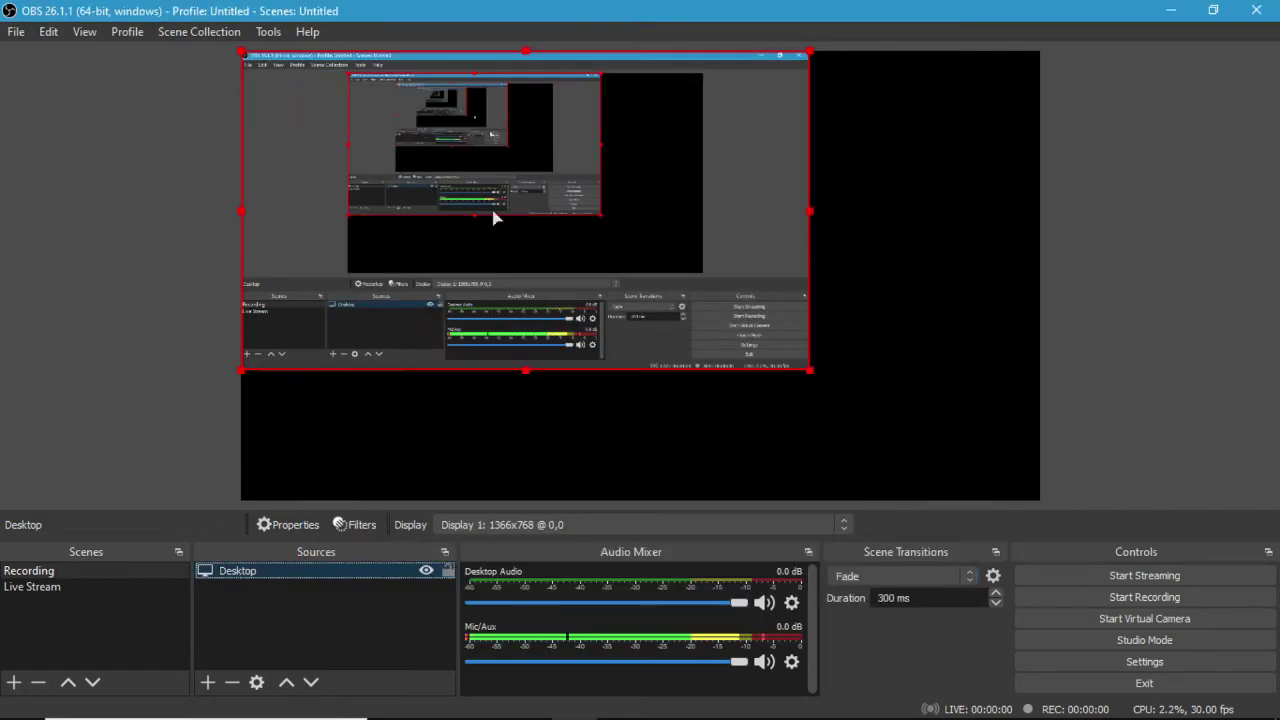
Scale the Desktop source down in the preview, and use the Fit to screen transform to make it fill the canvas.
{"action": "left_click_drag", "start_coordinate": [809, 370], "coordinate": [752, 338]}
{"action": "right_click", "coordinate": [459, 207]}
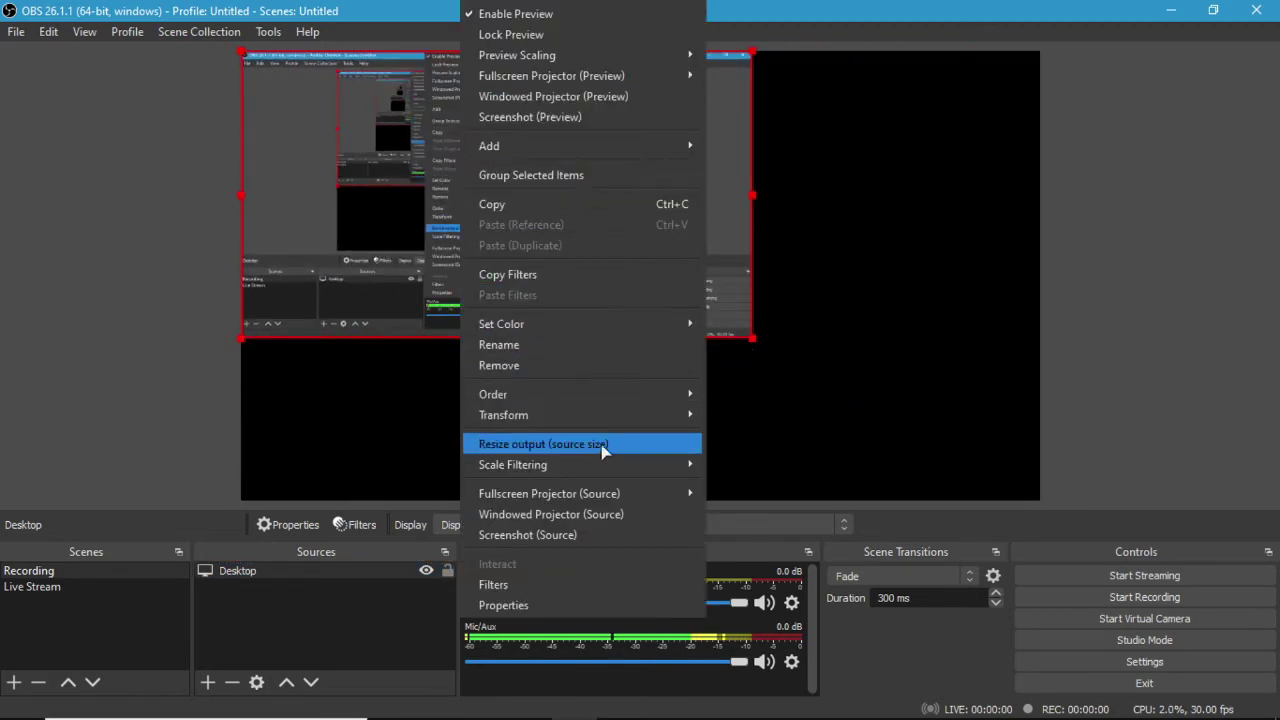
{"action": "mouse_move", "coordinate": [604, 418]}
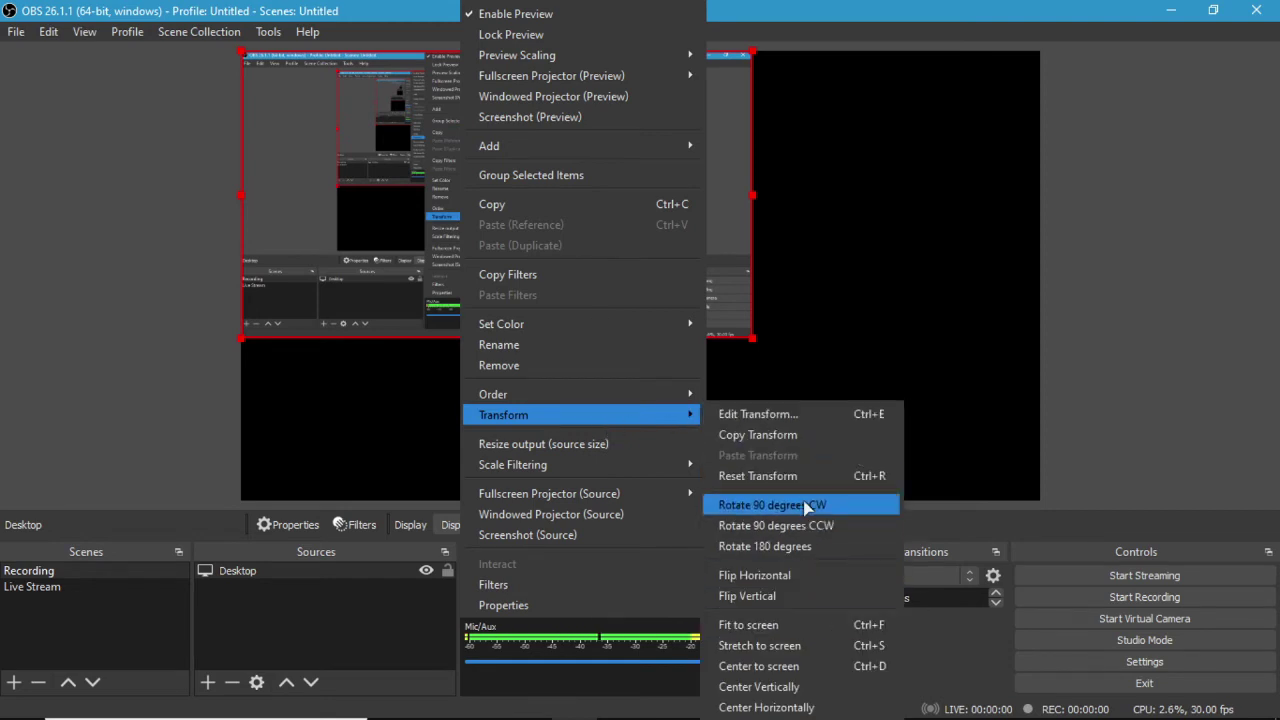
{"action": "left_click", "coordinate": [800, 630]}
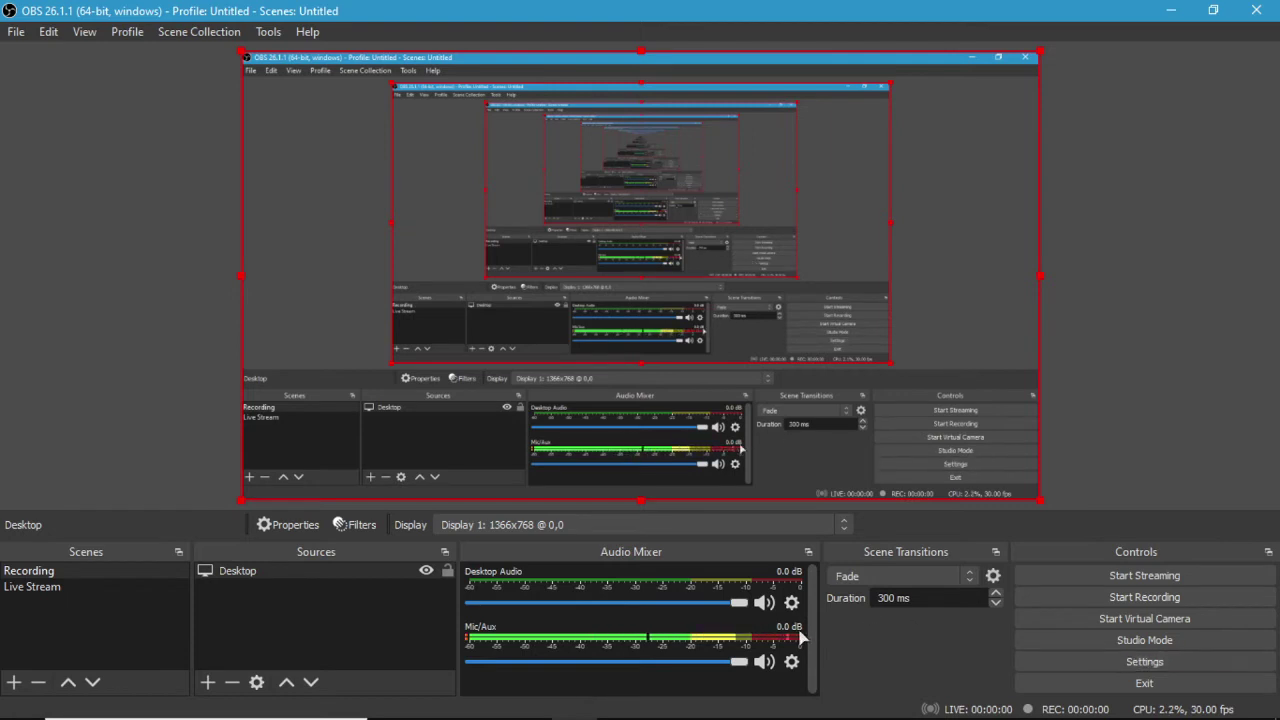
Open the settings and examine the language, theme and other choices in the General settings.
{"action": "left_click", "coordinate": [1113, 670]}
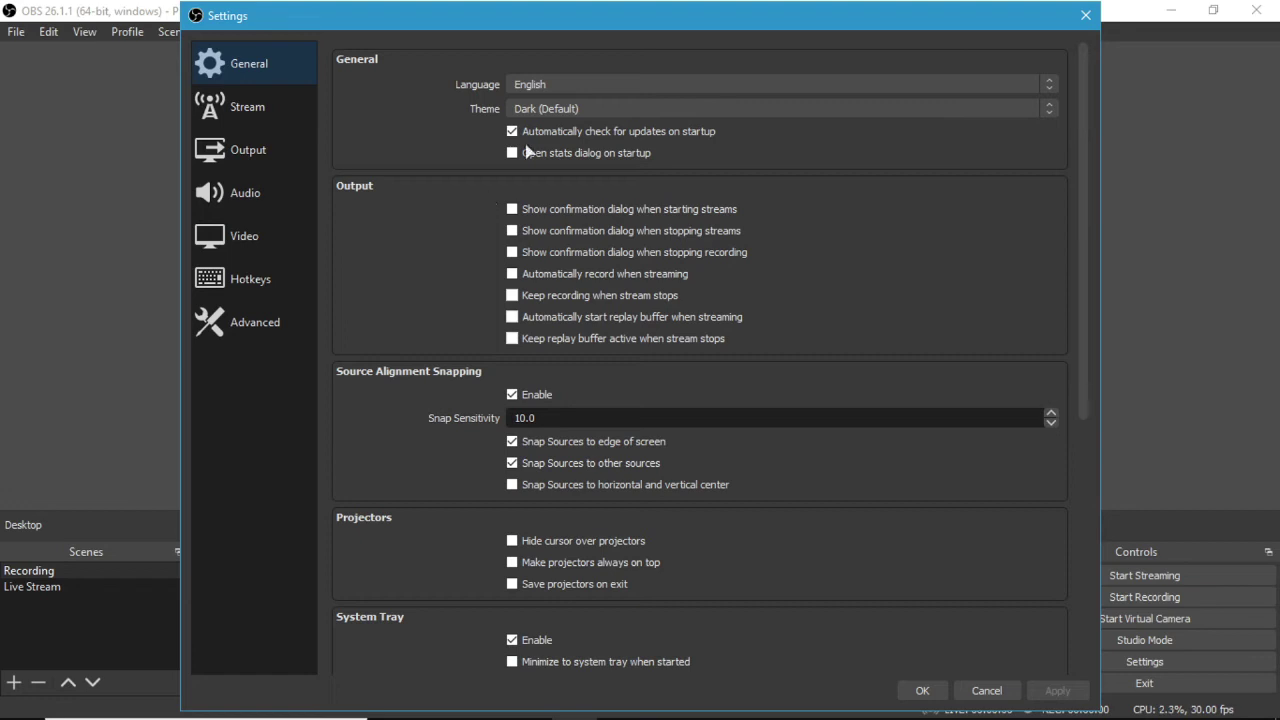
{"action": "left_click_drag", "start_coordinate": [594, 22], "coordinate": [593, 8]}
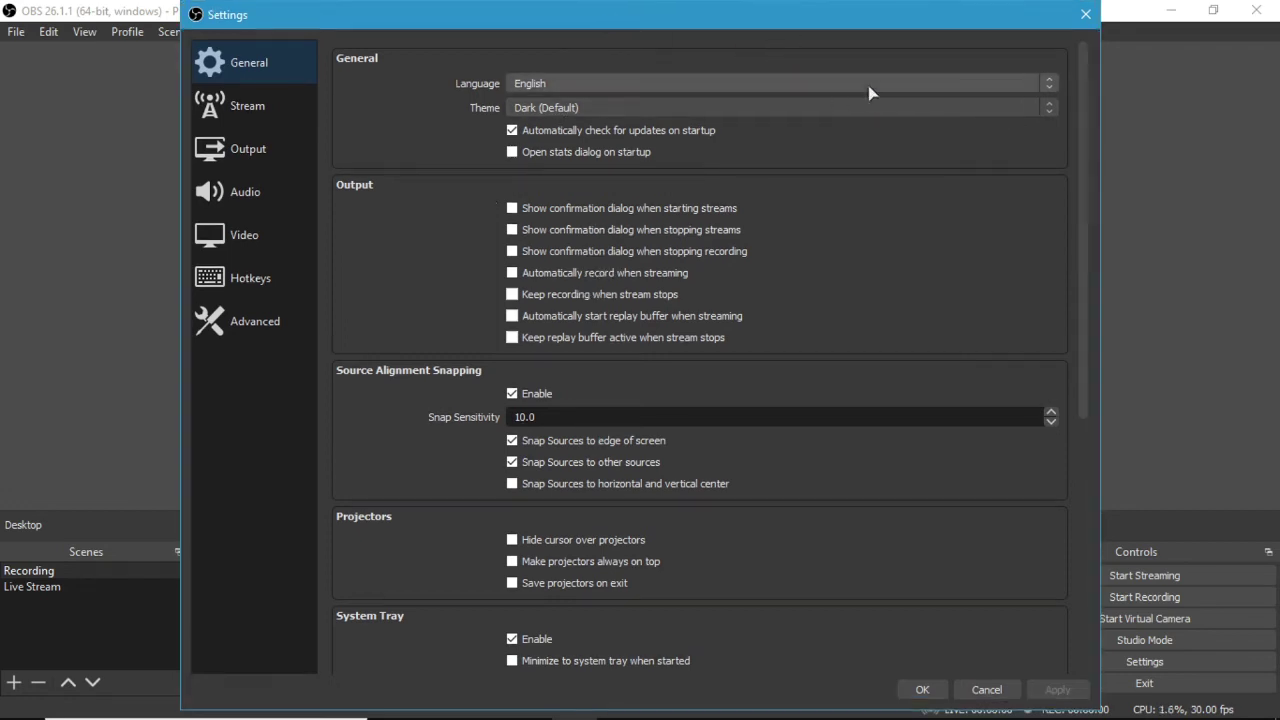
{"action": "left_click", "coordinate": [567, 85]}
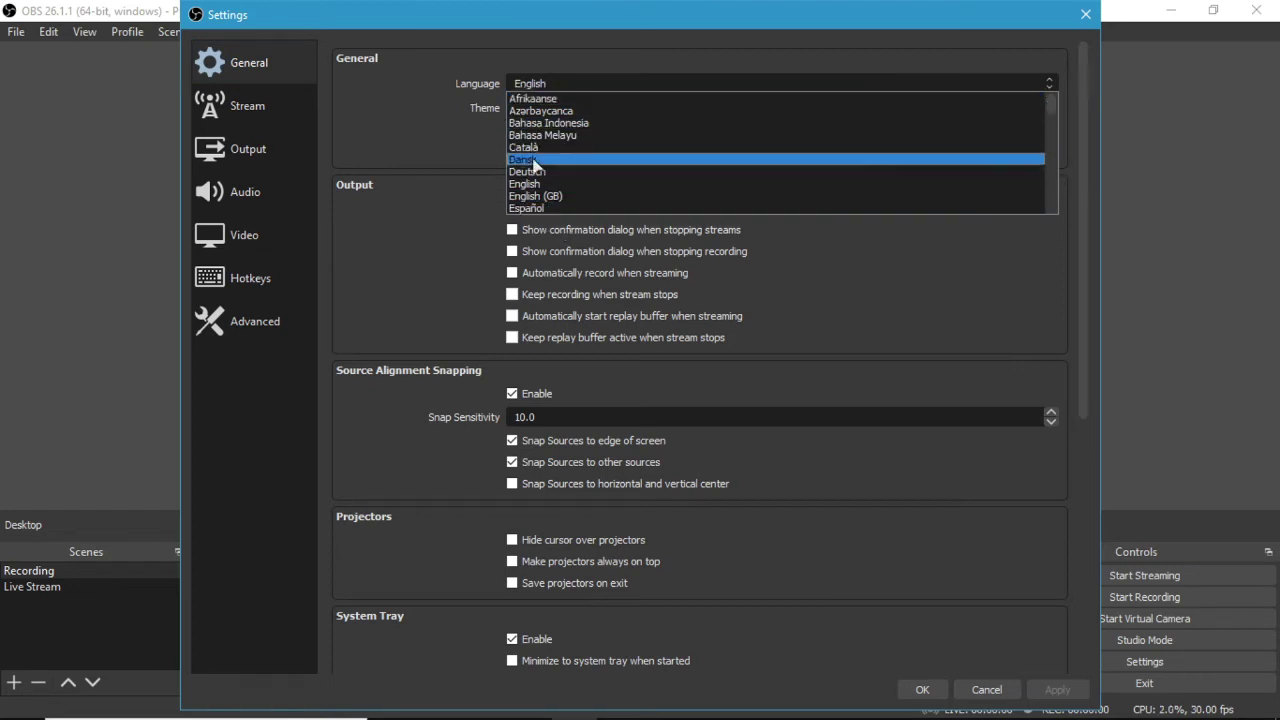
{"action": "left_click", "coordinate": [449, 118]}
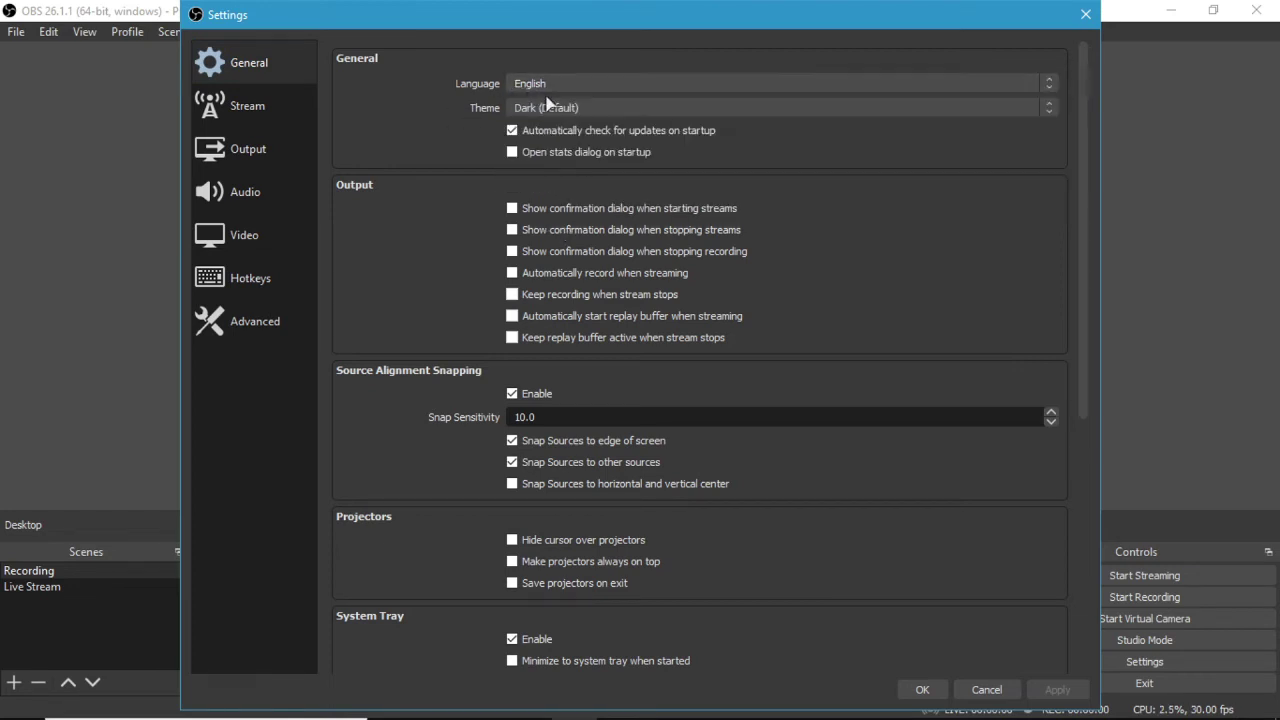
{"action": "left_click", "coordinate": [633, 109]}
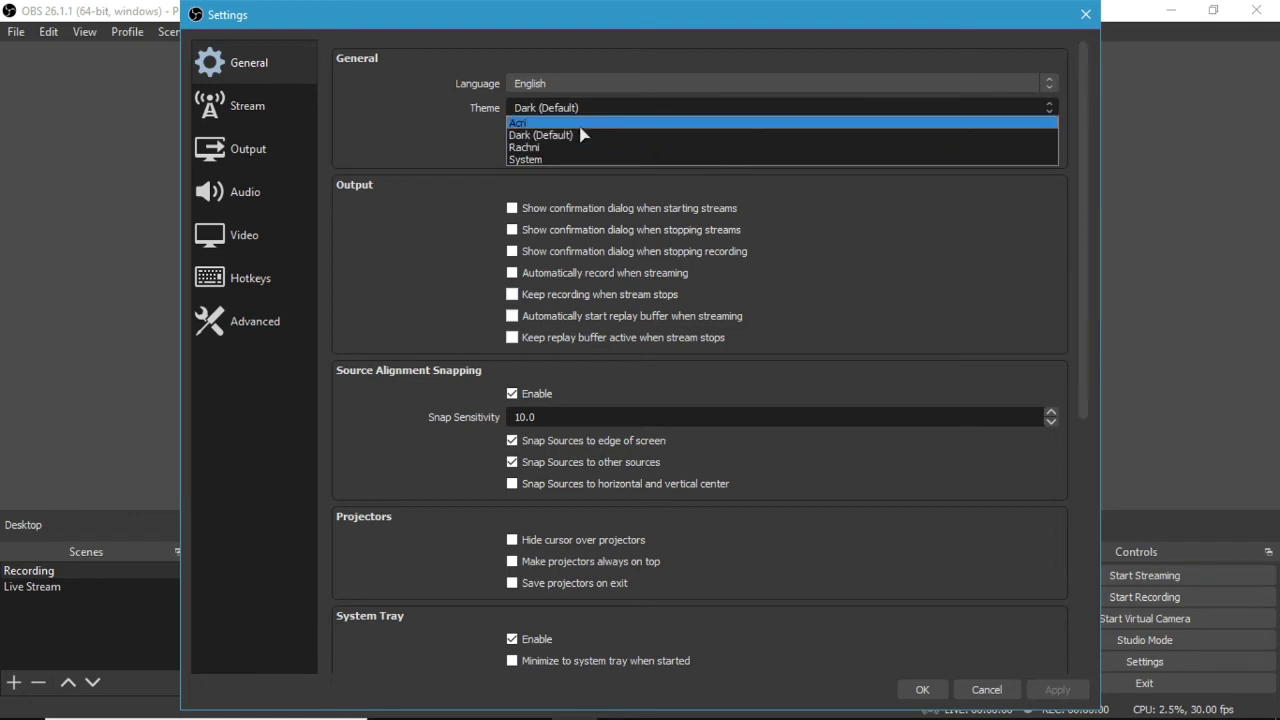
{"action": "left_click", "coordinate": [441, 132]}
{"action": "left_click", "coordinate": [580, 107]}
{"action": "left_click", "coordinate": [413, 156]}
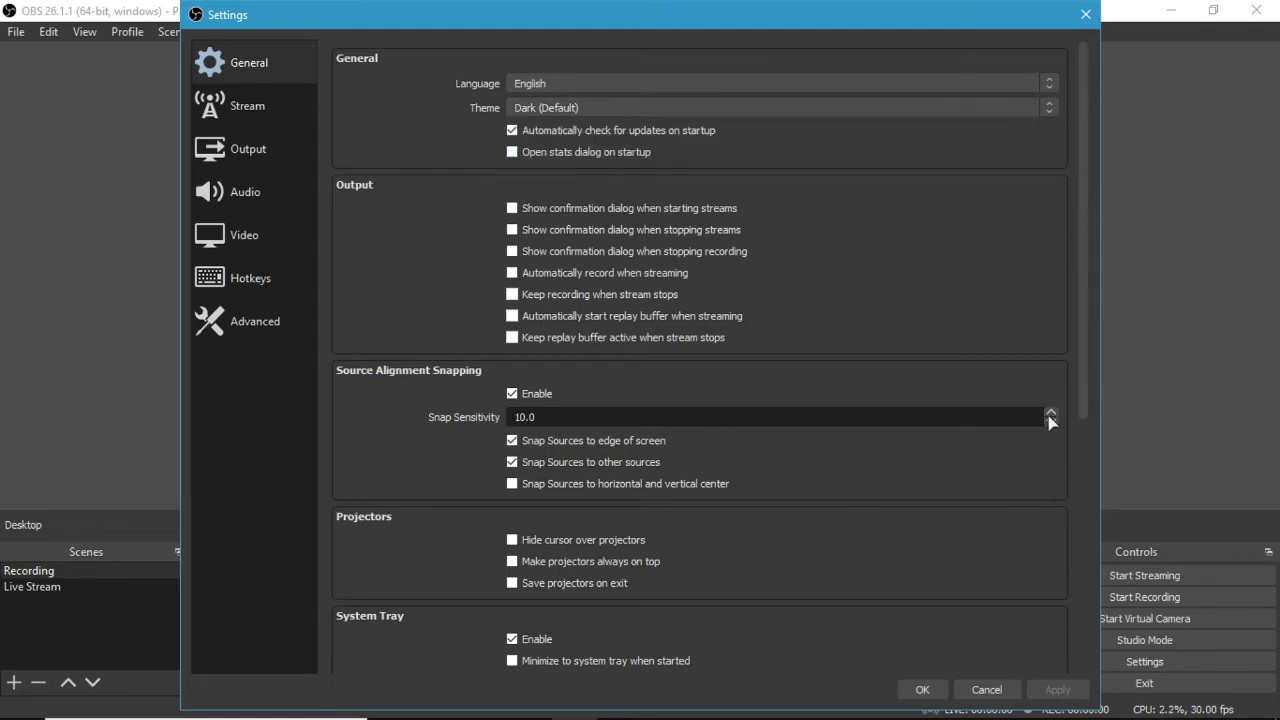
{"action": "scroll", "coordinate": [700, 430], "scroll_direction": "down", "scroll_amount": 5}
{"action": "scroll", "coordinate": [885, 420], "scroll_direction": "up", "scroll_amount": 3}
{"action": "scroll", "coordinate": [880, 428], "scroll_direction": "up", "scroll_amount": 3}
{"action": "left_click", "coordinate": [596, 110]}
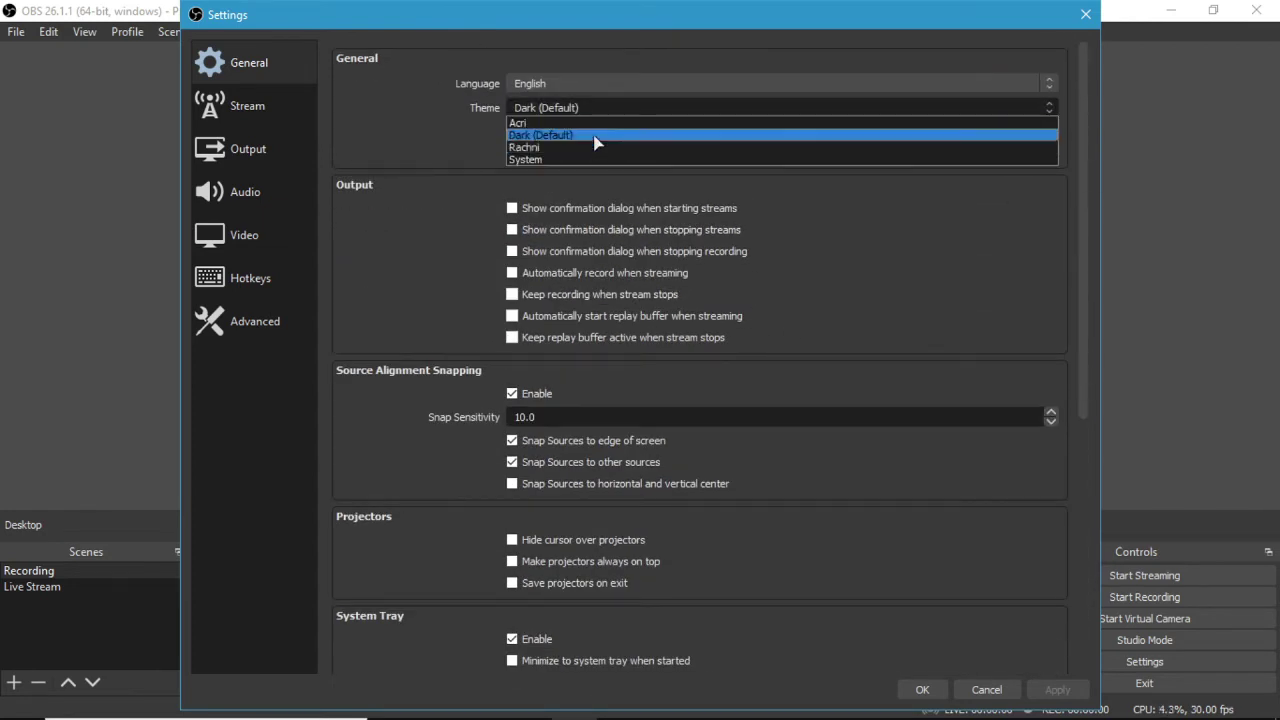
{"action": "left_click", "coordinate": [575, 115]}
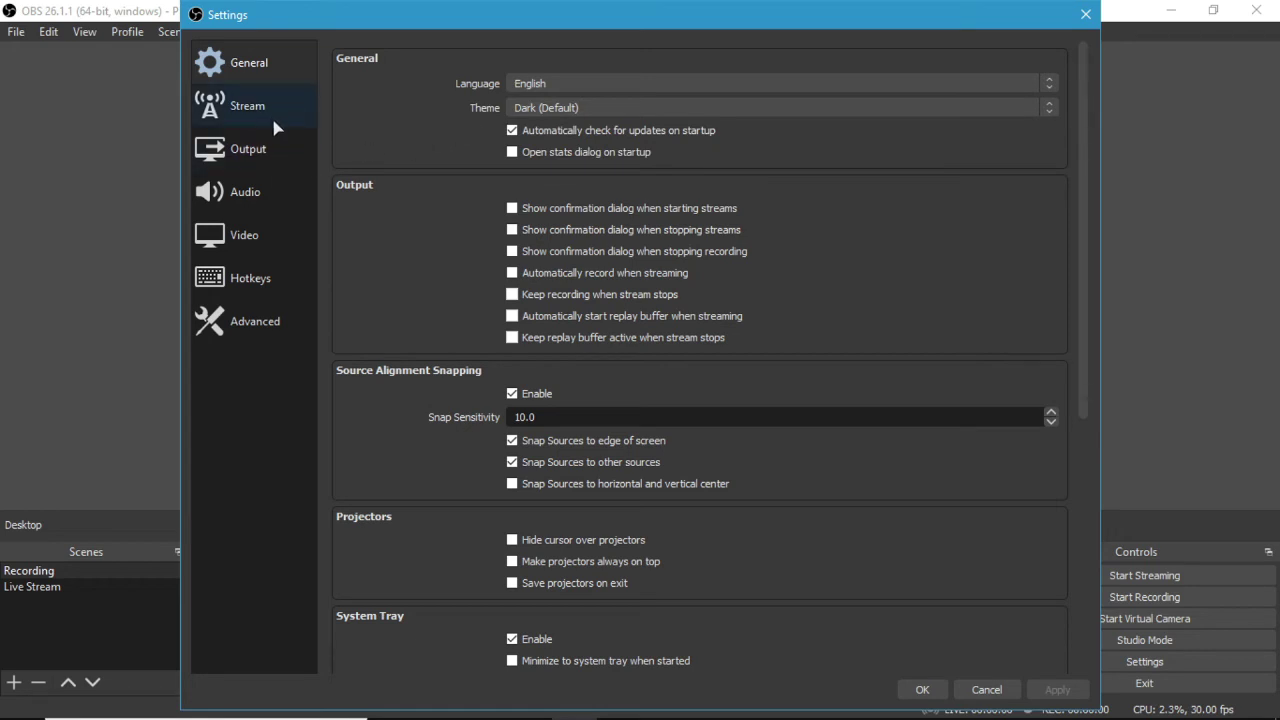
Bring up the recording output settings and examine the choices for the output mode and the recording type.
{"action": "left_click", "coordinate": [268, 152]}
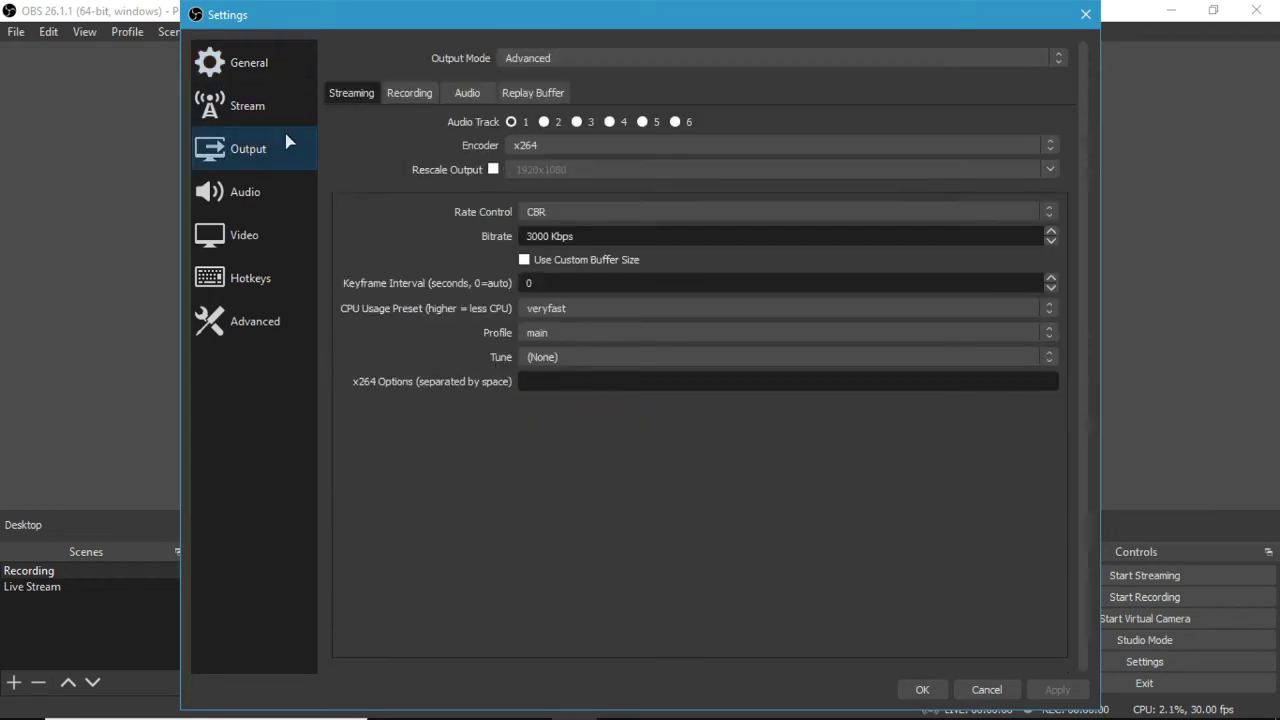
{"action": "left_click", "coordinate": [418, 98]}
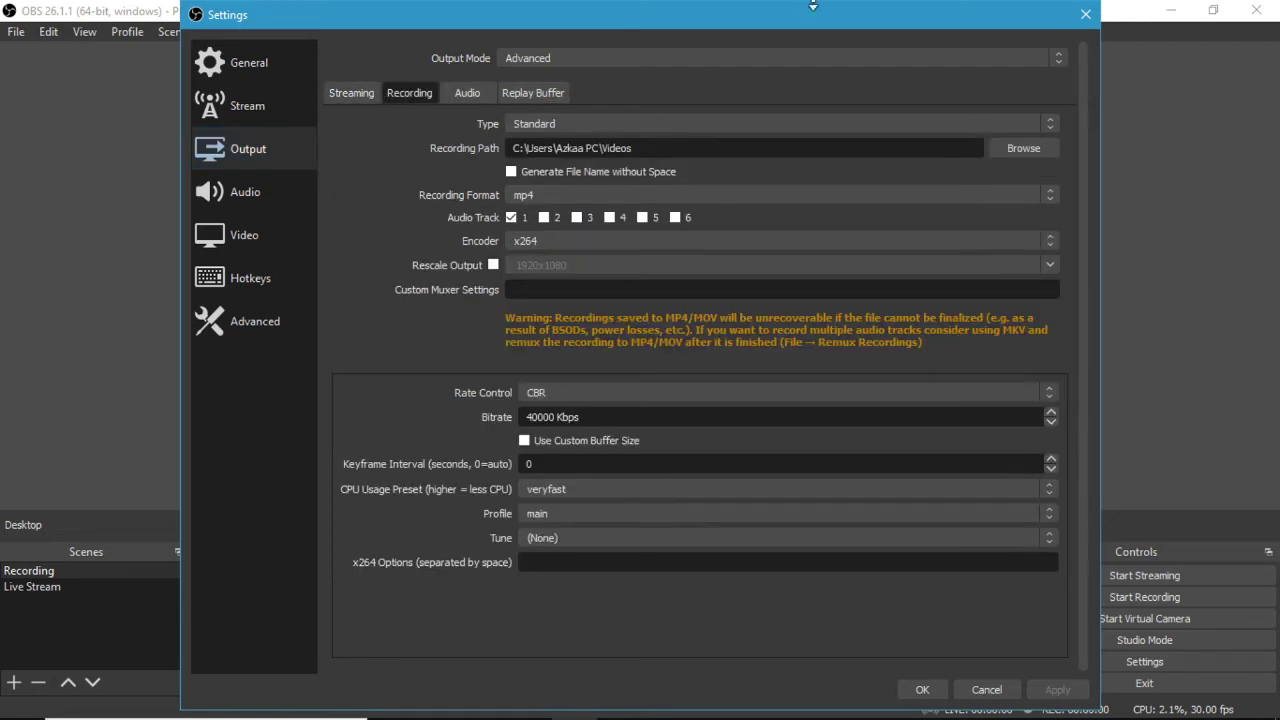
{"action": "left_click", "coordinate": [762, 57]}
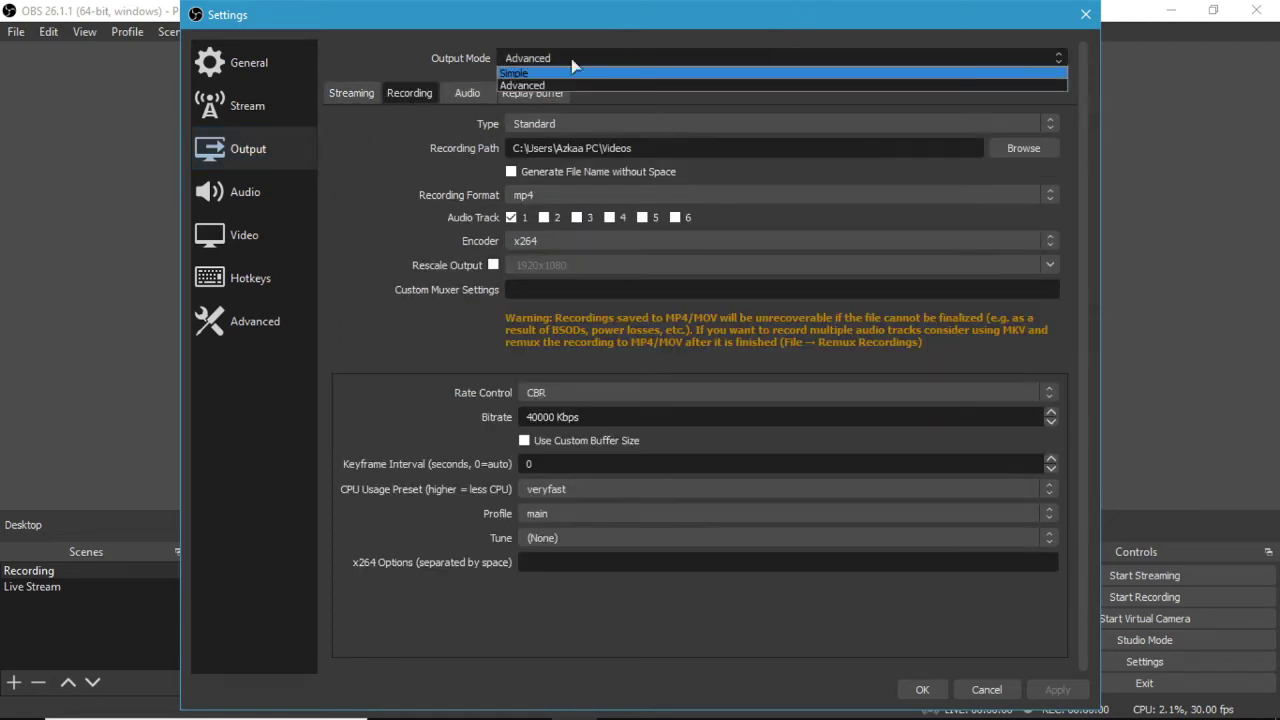
{"action": "left_click", "coordinate": [521, 137]}
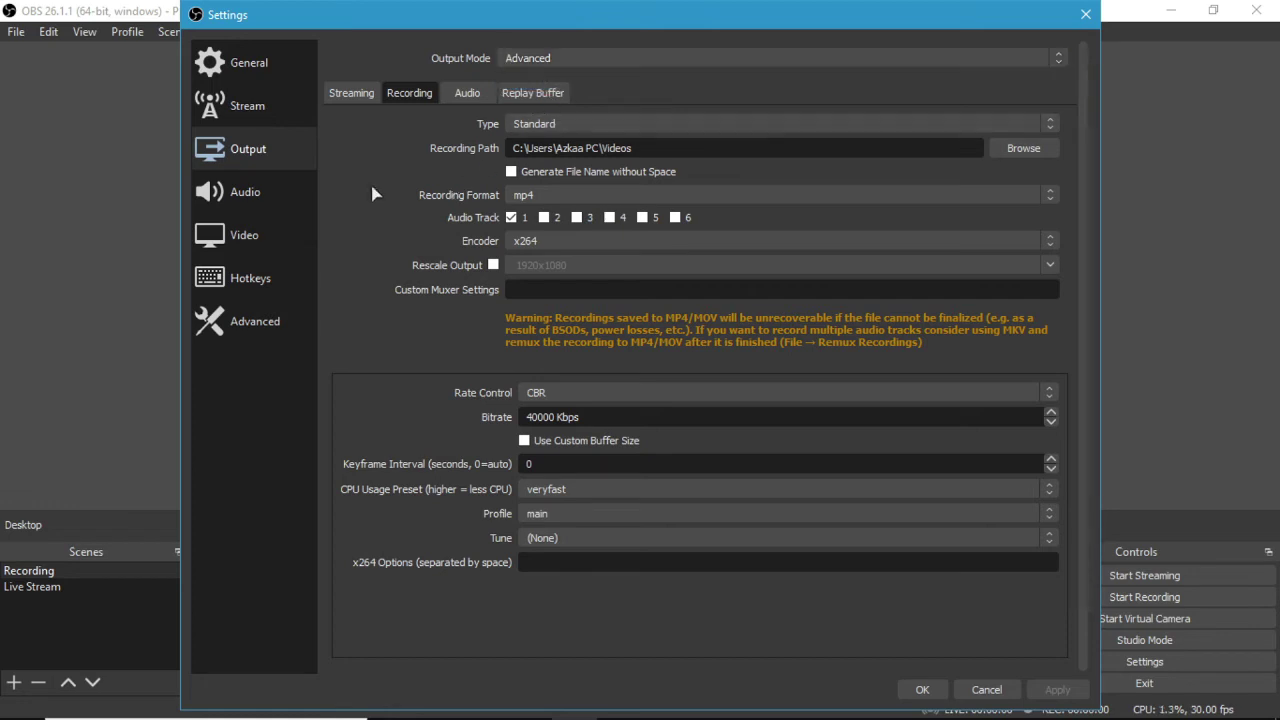
{"action": "left_click", "coordinate": [664, 125]}
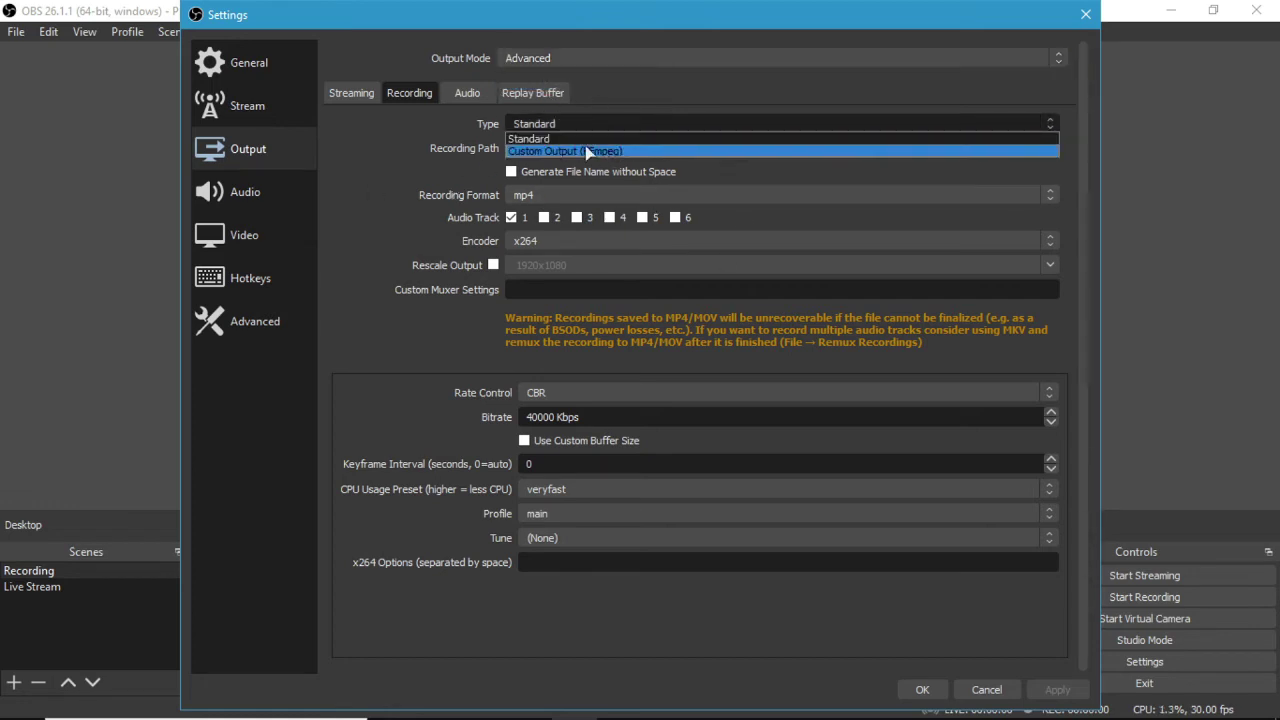
{"action": "left_click", "coordinate": [286, 158]}
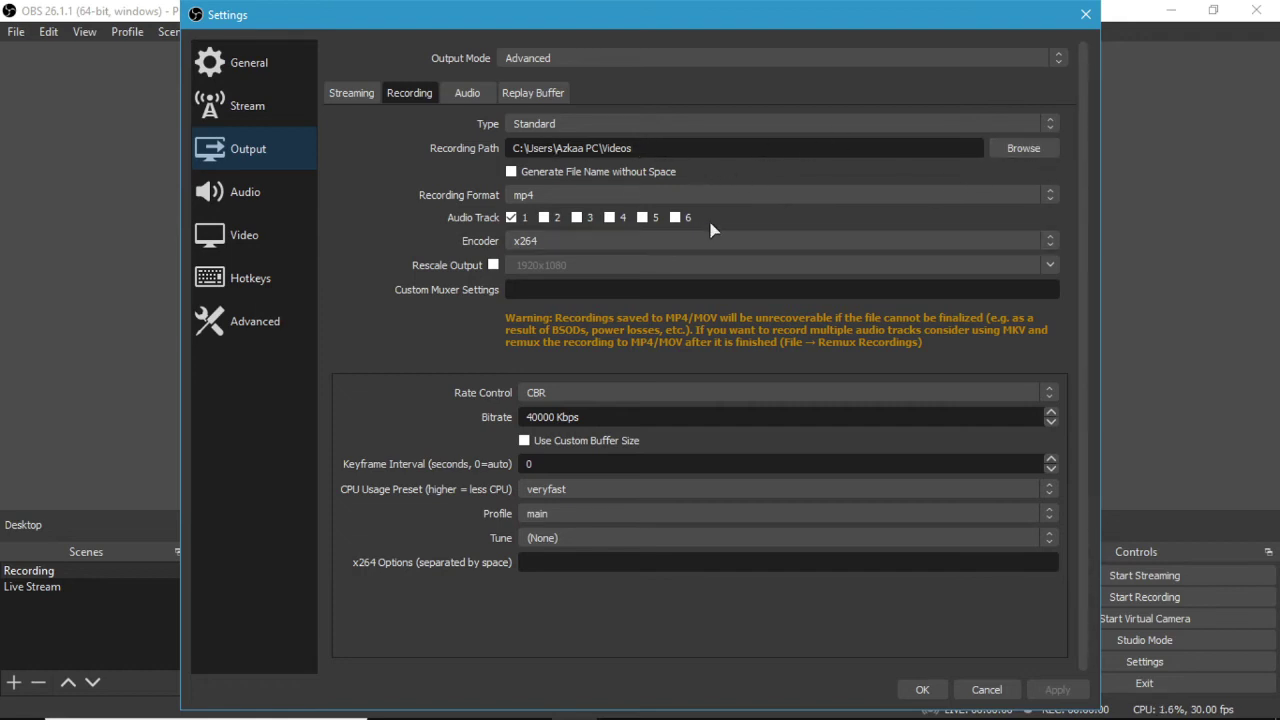
Examine the available choices for the recording format and the recording encoder.
{"action": "left_click", "coordinate": [568, 204]}
{"action": "left_click", "coordinate": [580, 206]}
{"action": "left_click", "coordinate": [522, 242]}
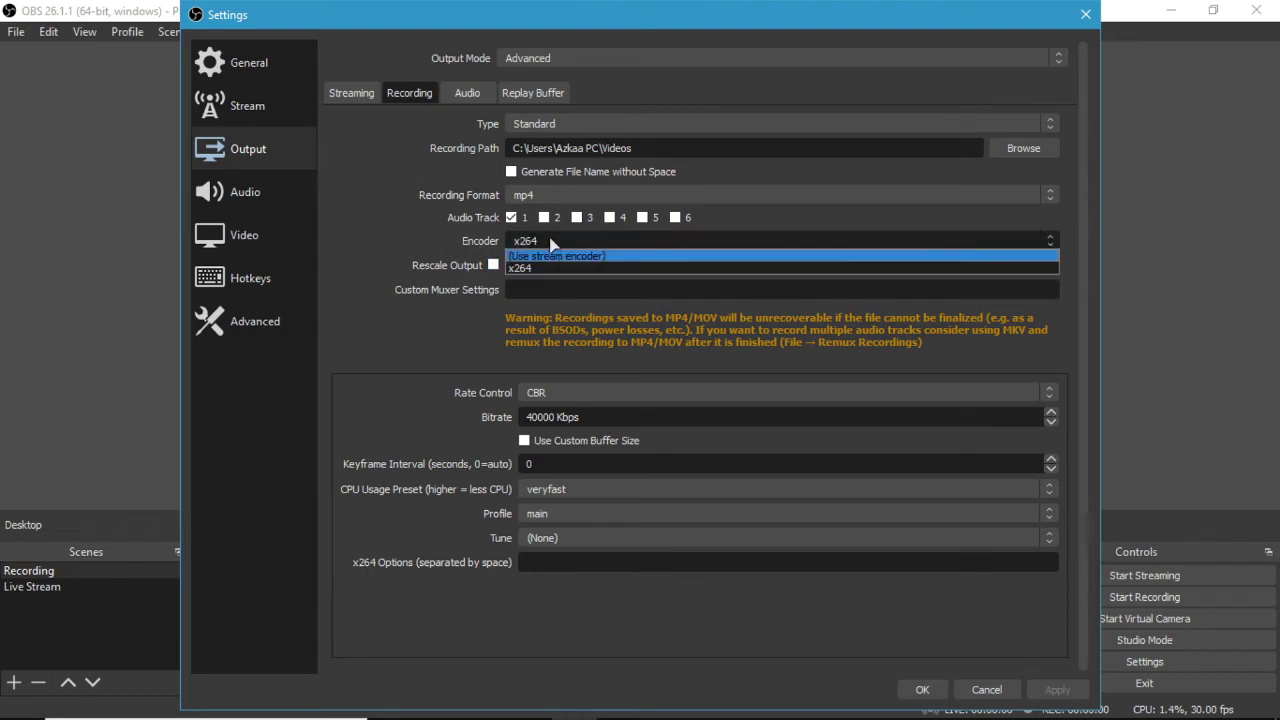
{"action": "left_click", "coordinate": [553, 245]}
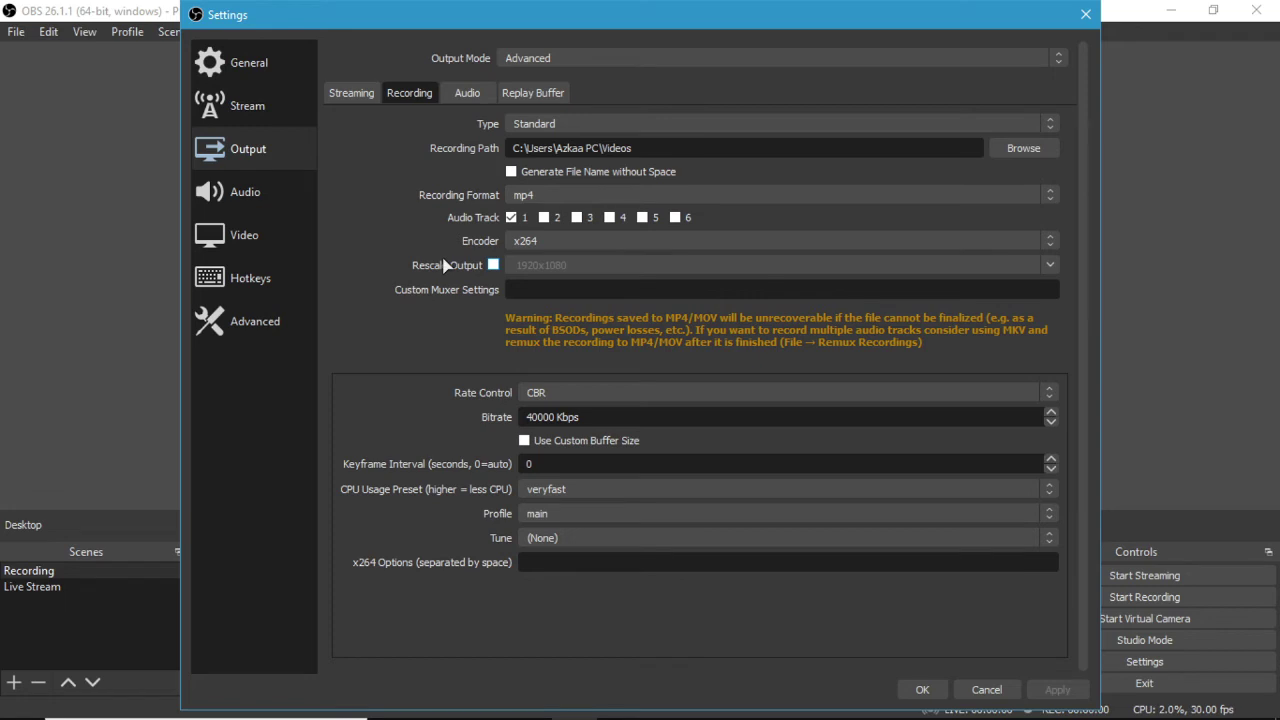
{"action": "left_click", "coordinate": [540, 250]}
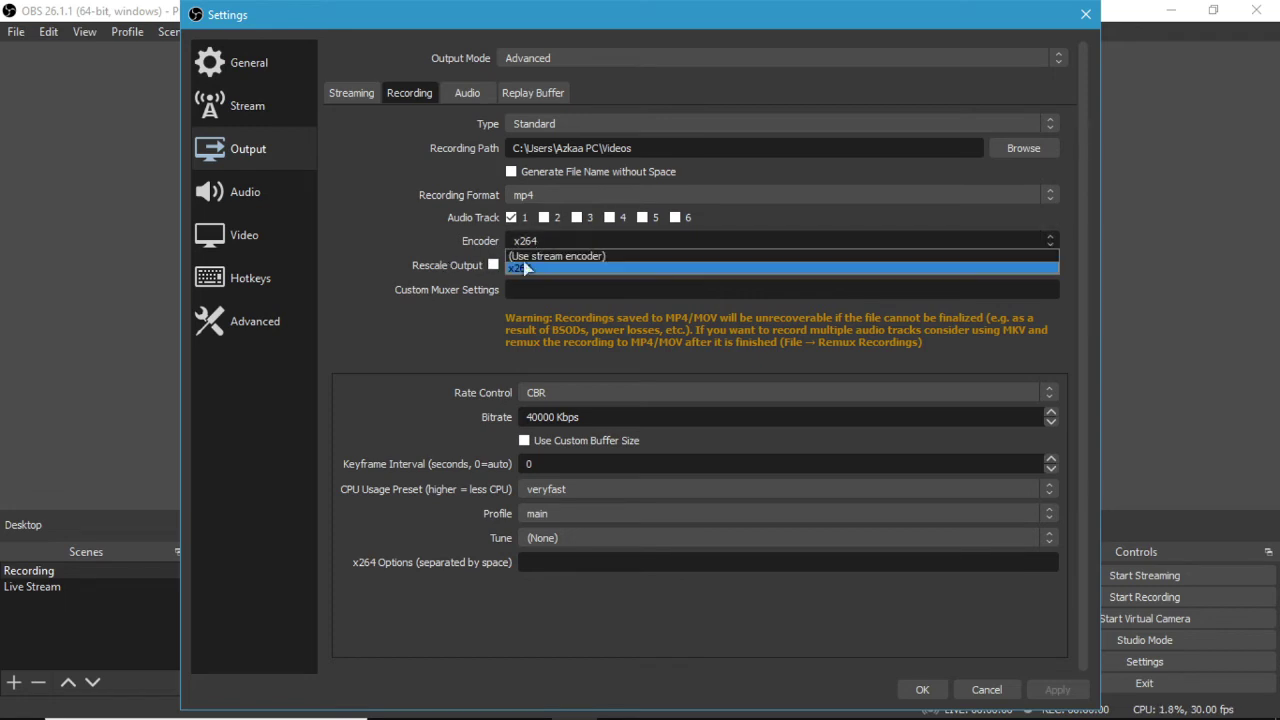
{"action": "left_click", "coordinate": [588, 245]}
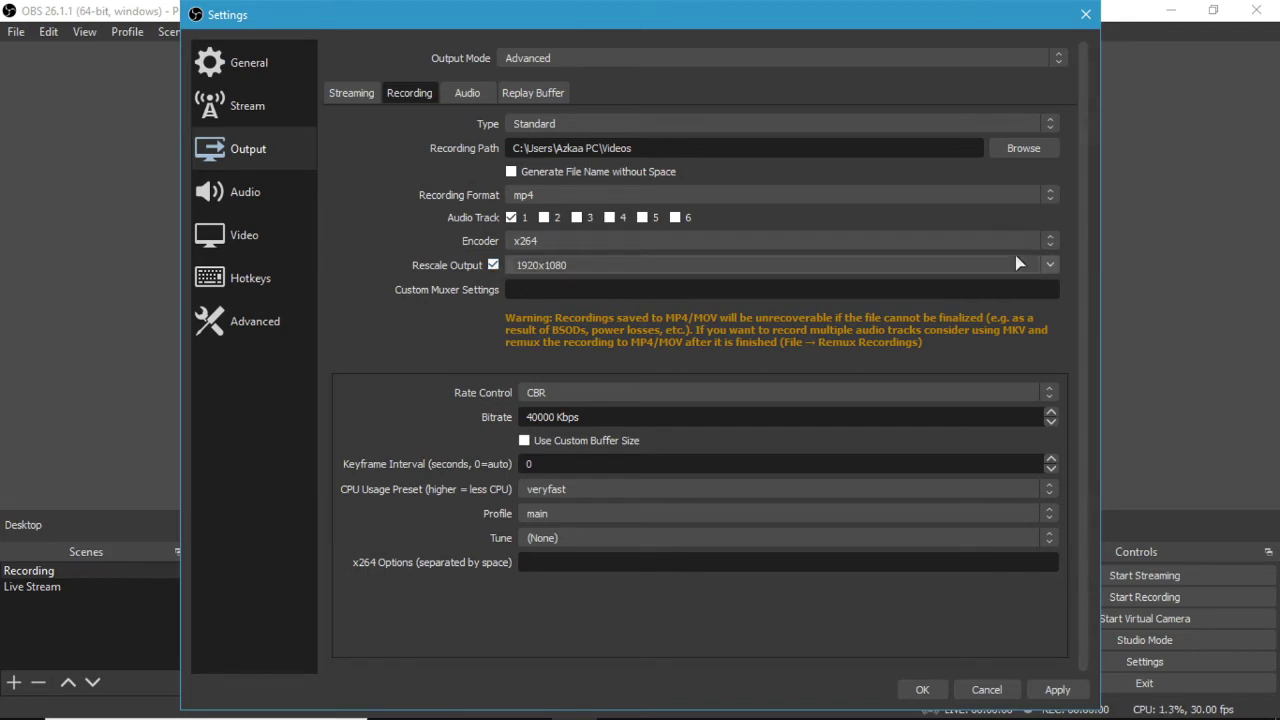
Look through the resolutions offered for Rescale Output and turn rescaling off.
{"action": "left_click", "coordinate": [1050, 266]}
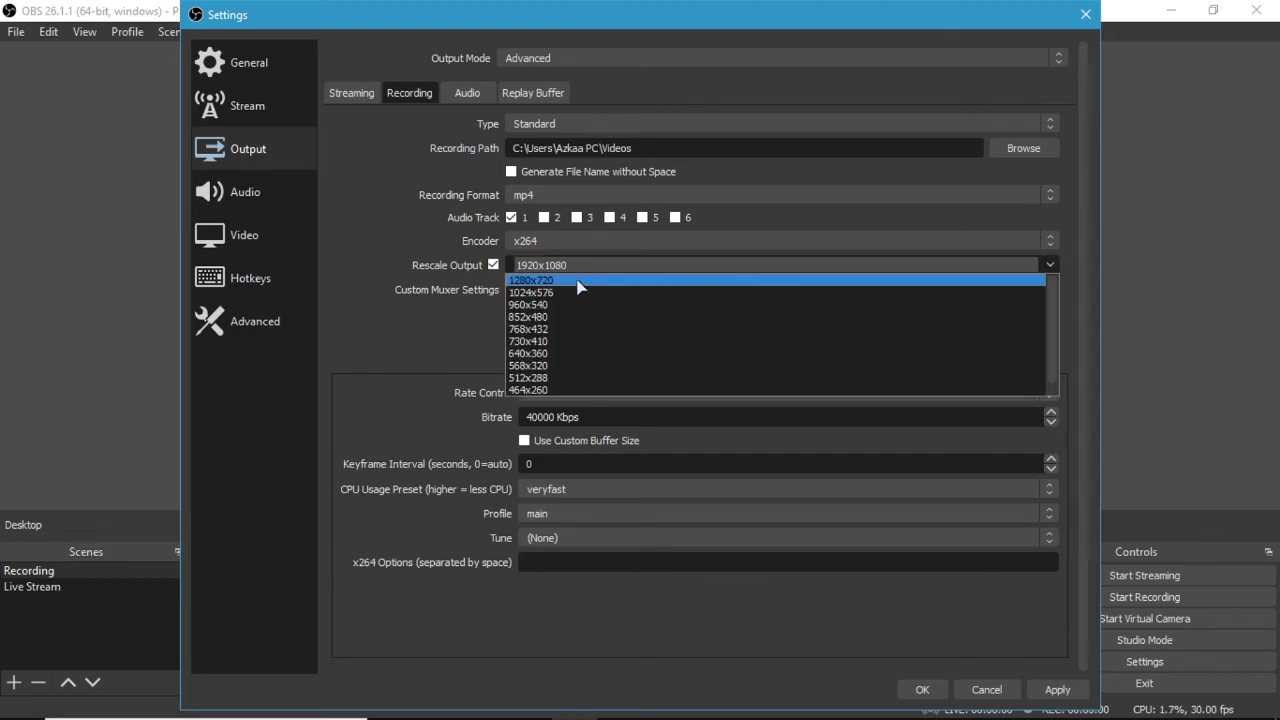
{"action": "left_click", "coordinate": [375, 344]}
{"action": "left_click", "coordinate": [493, 265]}
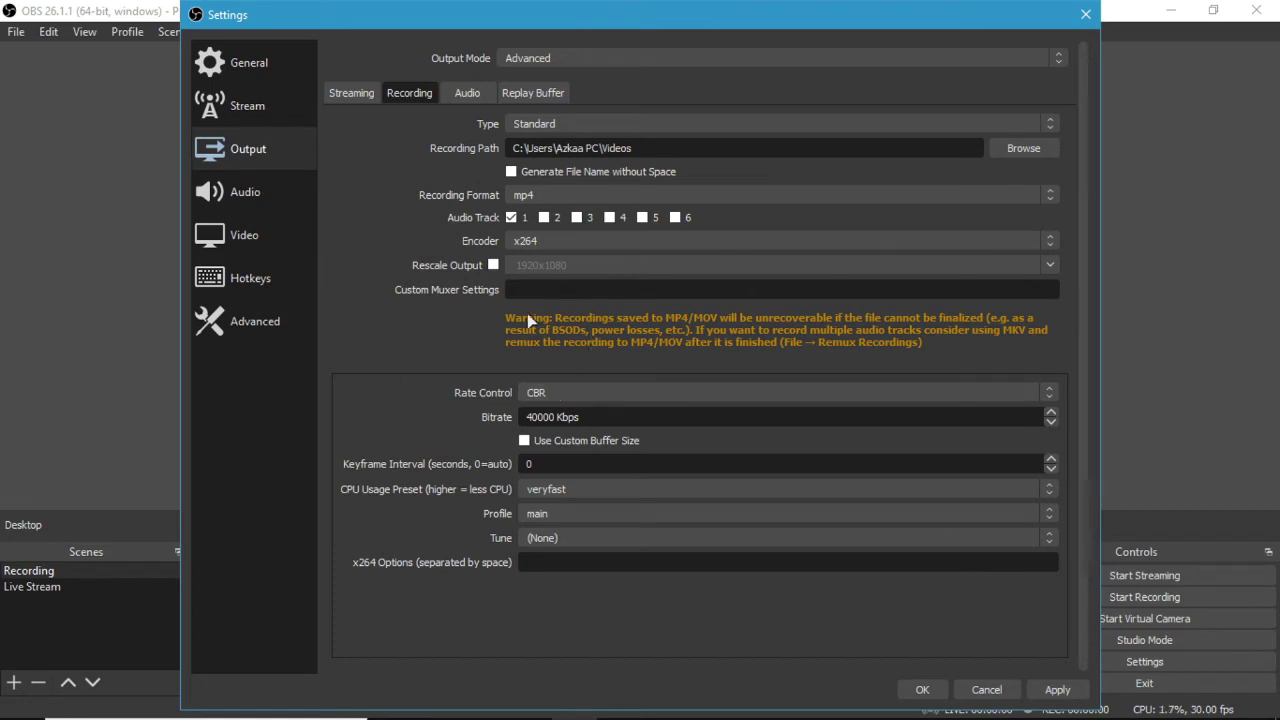
Review the recording rate control and CPU usage preset choices, pick the main profile and apply the settings.
{"action": "left_click", "coordinate": [588, 396]}
{"action": "left_click", "coordinate": [588, 402]}
{"action": "left_click", "coordinate": [608, 492]}
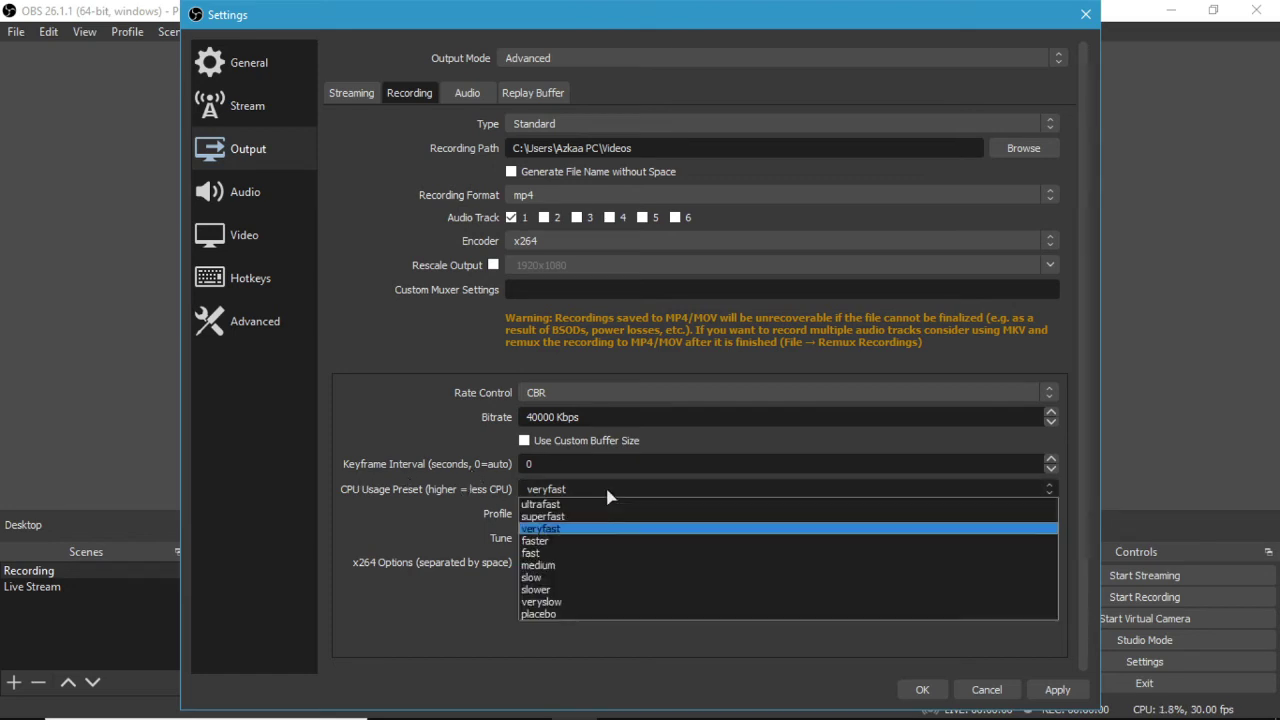
{"action": "left_click", "coordinate": [615, 503]}
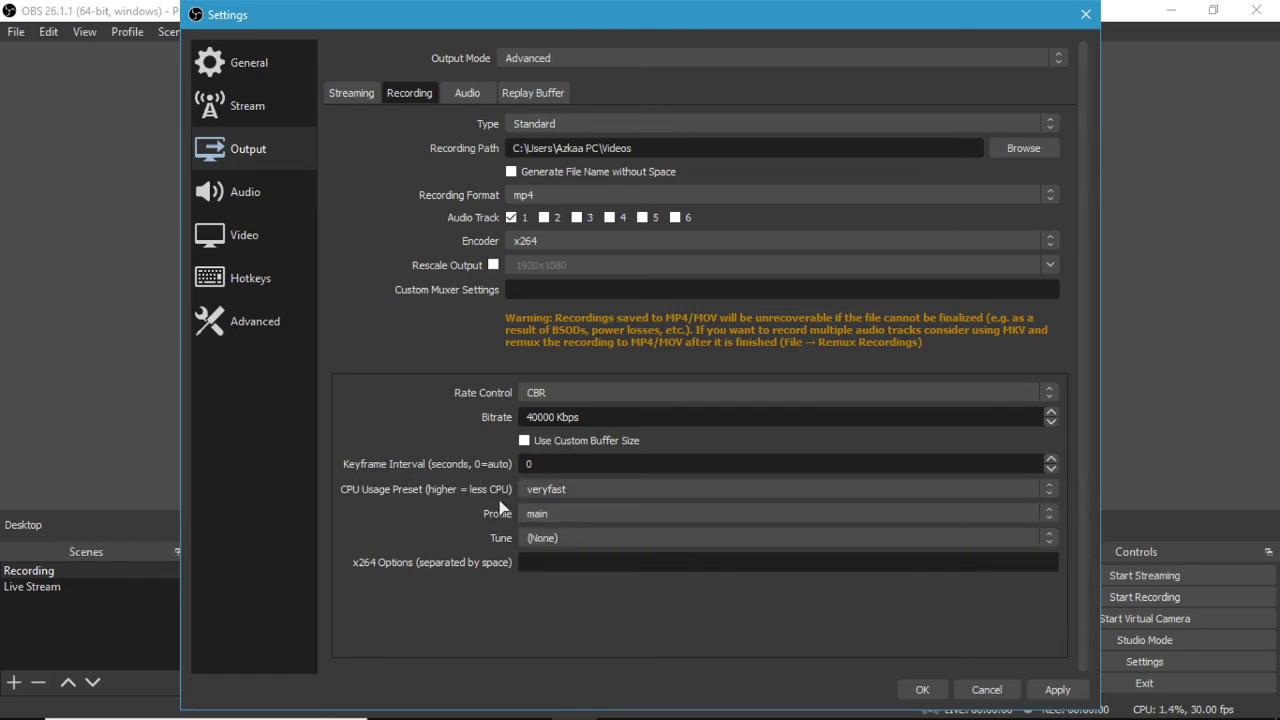
{"action": "left_click", "coordinate": [562, 515]}
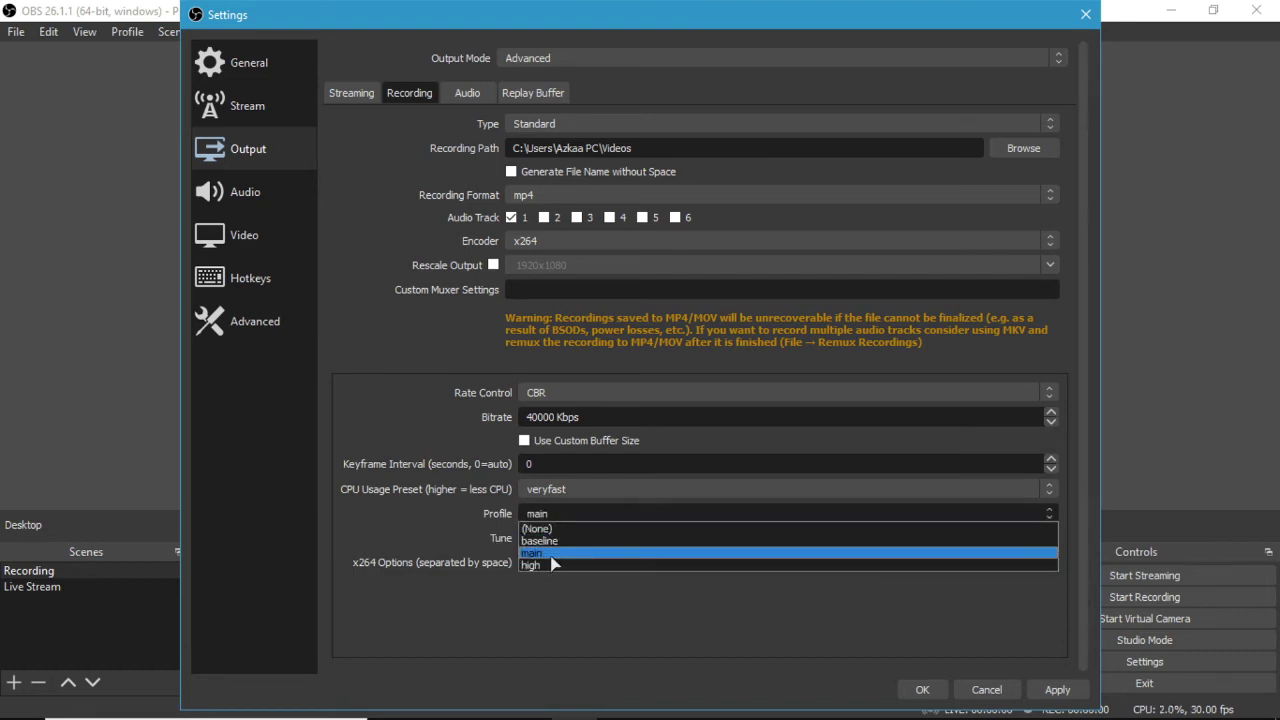
{"action": "left_click", "coordinate": [545, 554]}
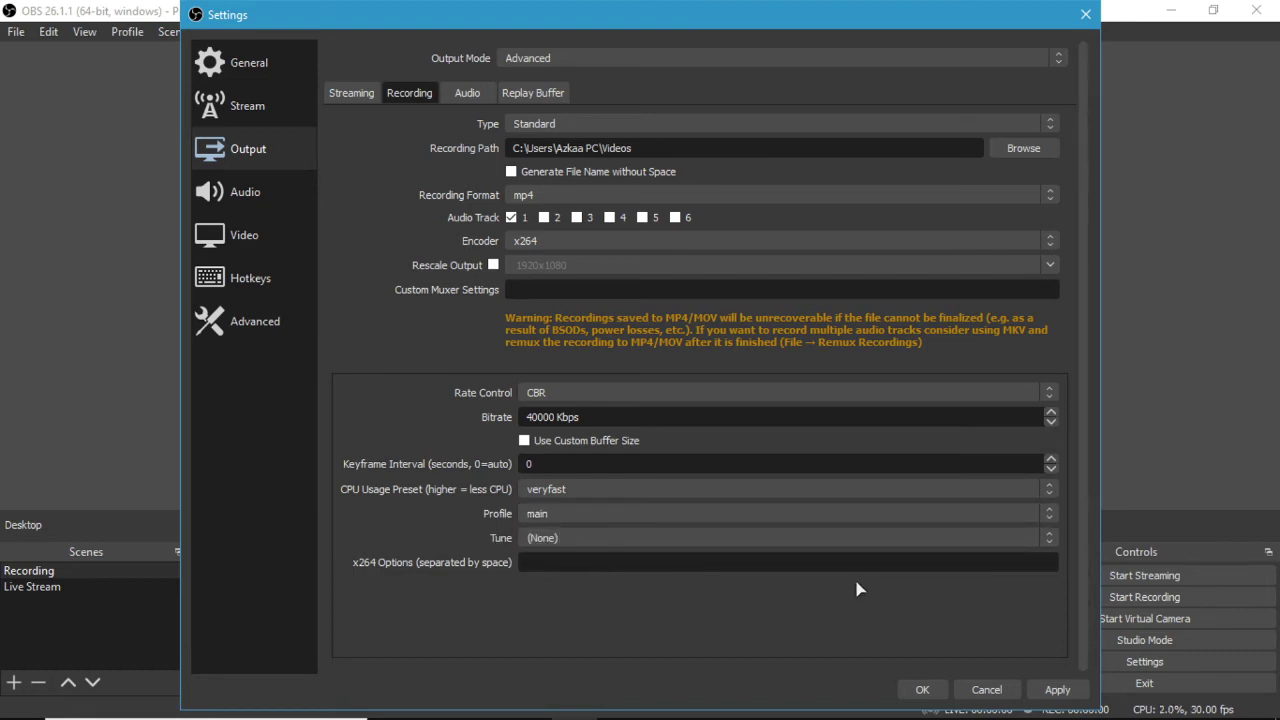
{"action": "left_click", "coordinate": [1057, 689]}
In the Audio settings, set the sample rate to 48 kHz and the channels to Stereo.
{"action": "left_click", "coordinate": [258, 205]}
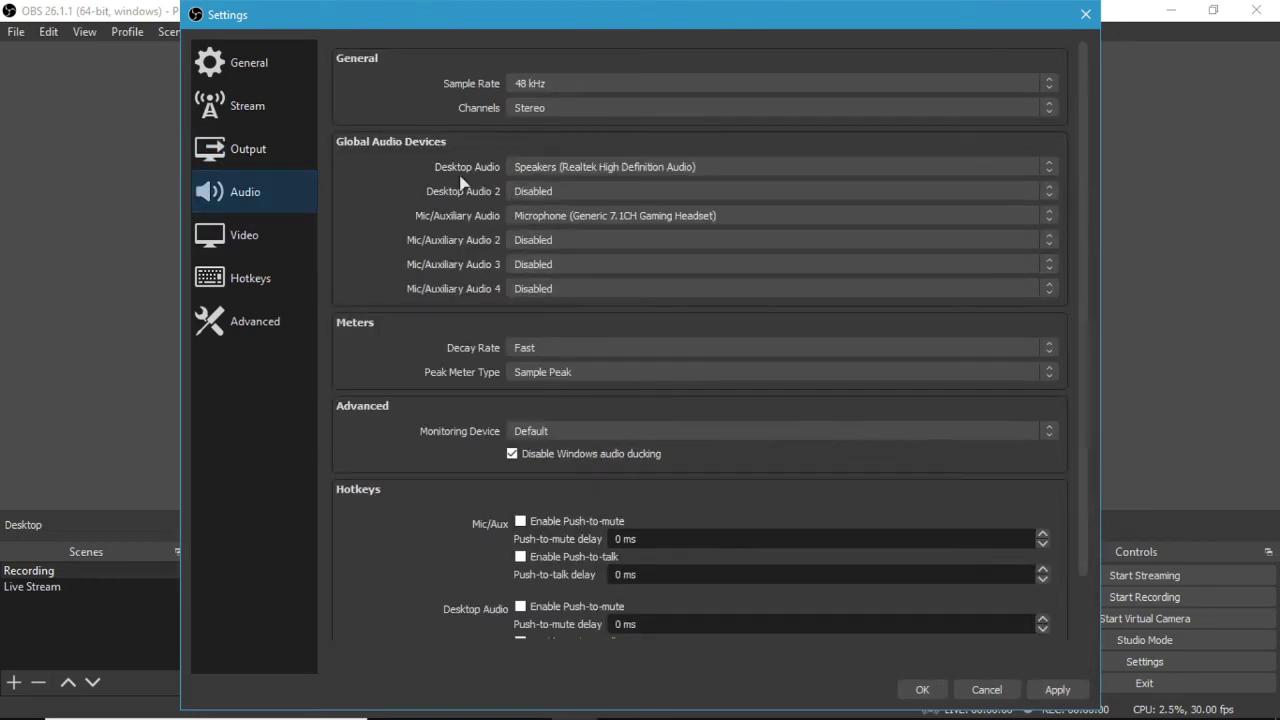
{"action": "left_click", "coordinate": [583, 84]}
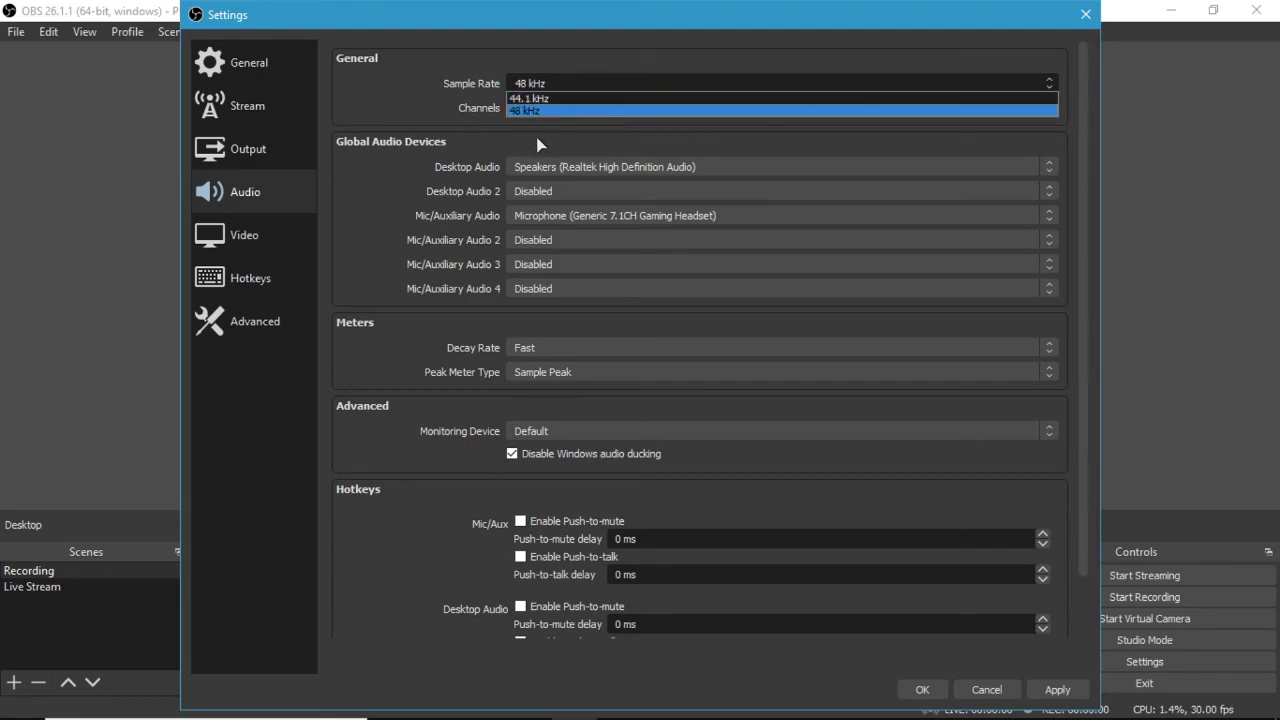
{"action": "left_click", "coordinate": [566, 111]}
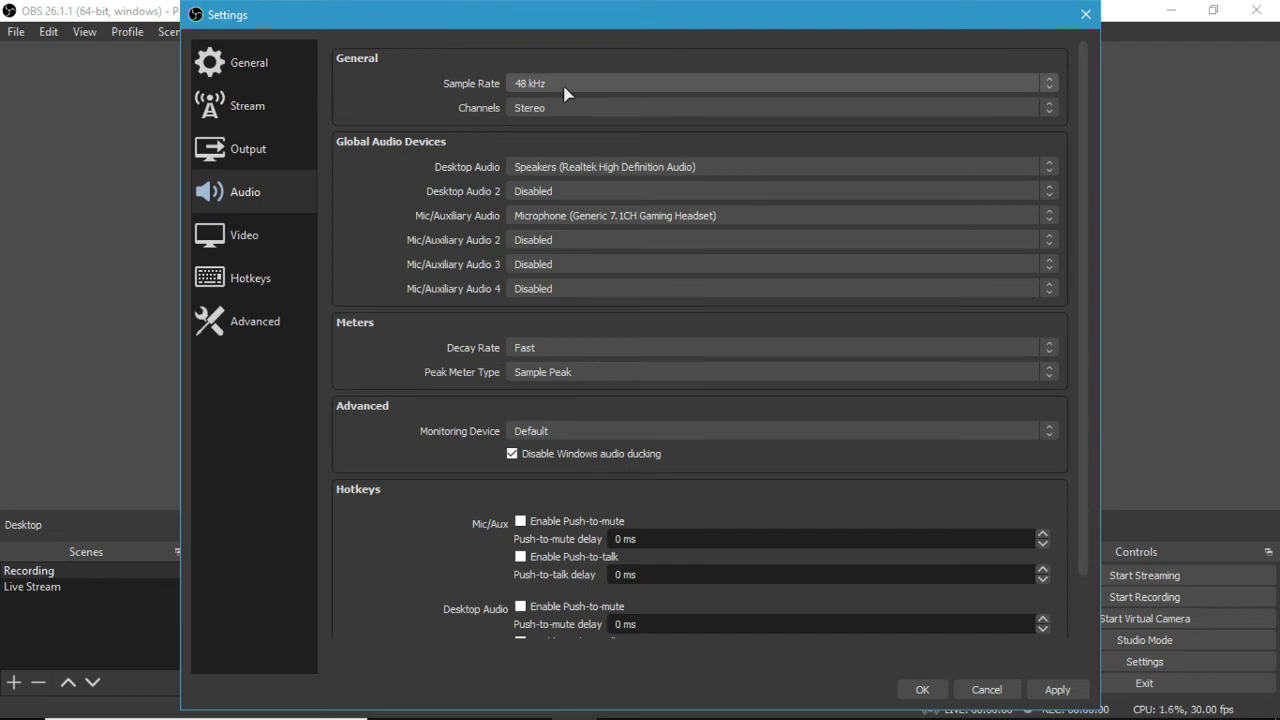
{"action": "left_click", "coordinate": [585, 107]}
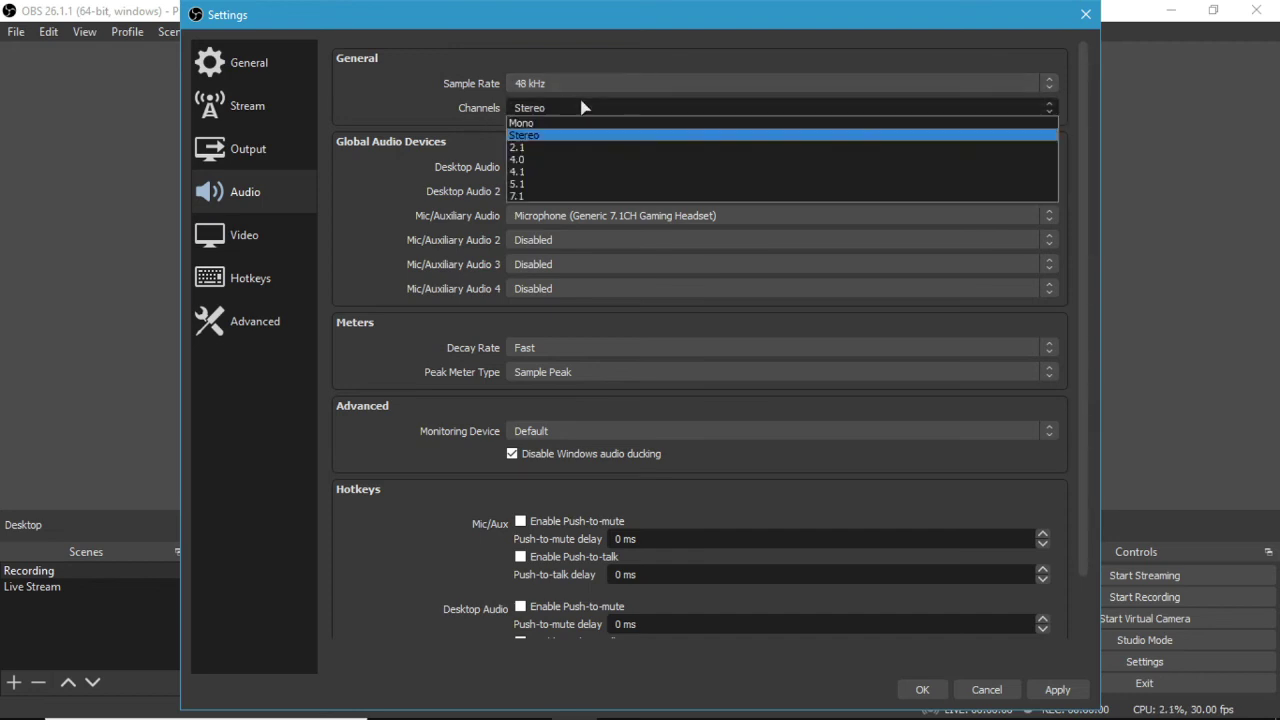
{"action": "left_click", "coordinate": [580, 116]}
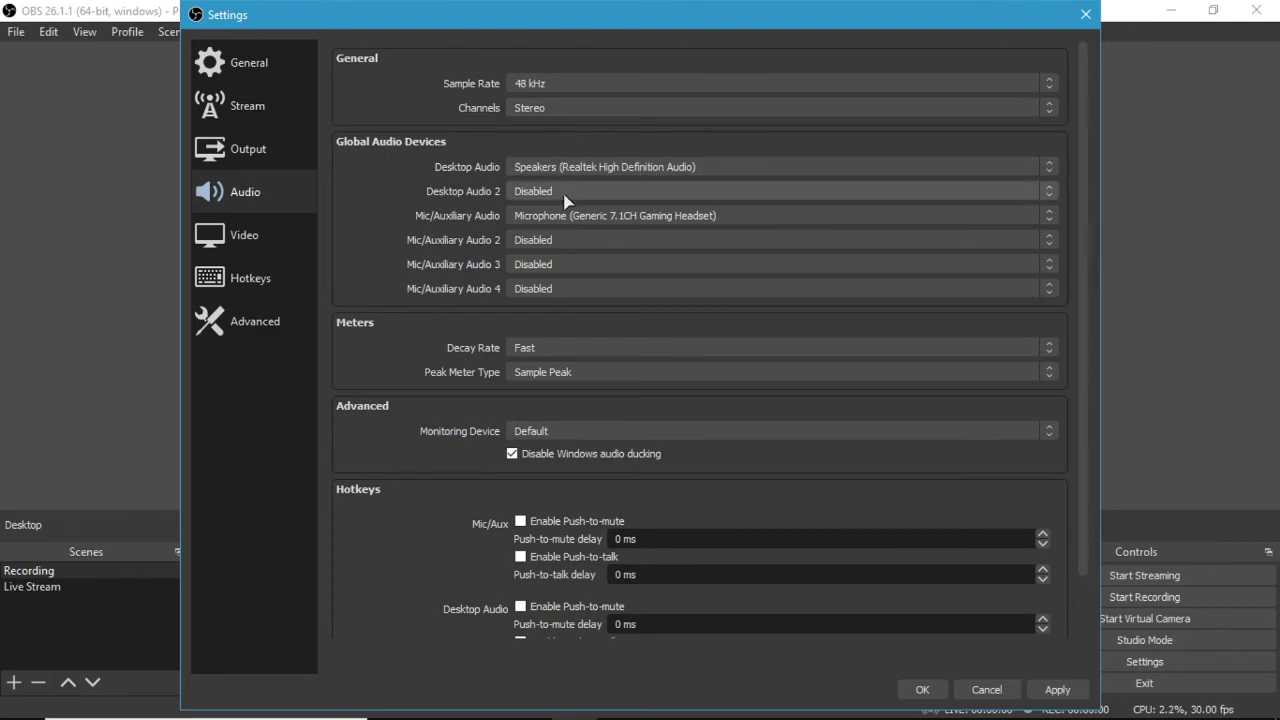
Set the Desktop Audio device to Speakers (Generic 7.1CH Gaming Headset).
{"action": "left_click", "coordinate": [679, 168]}
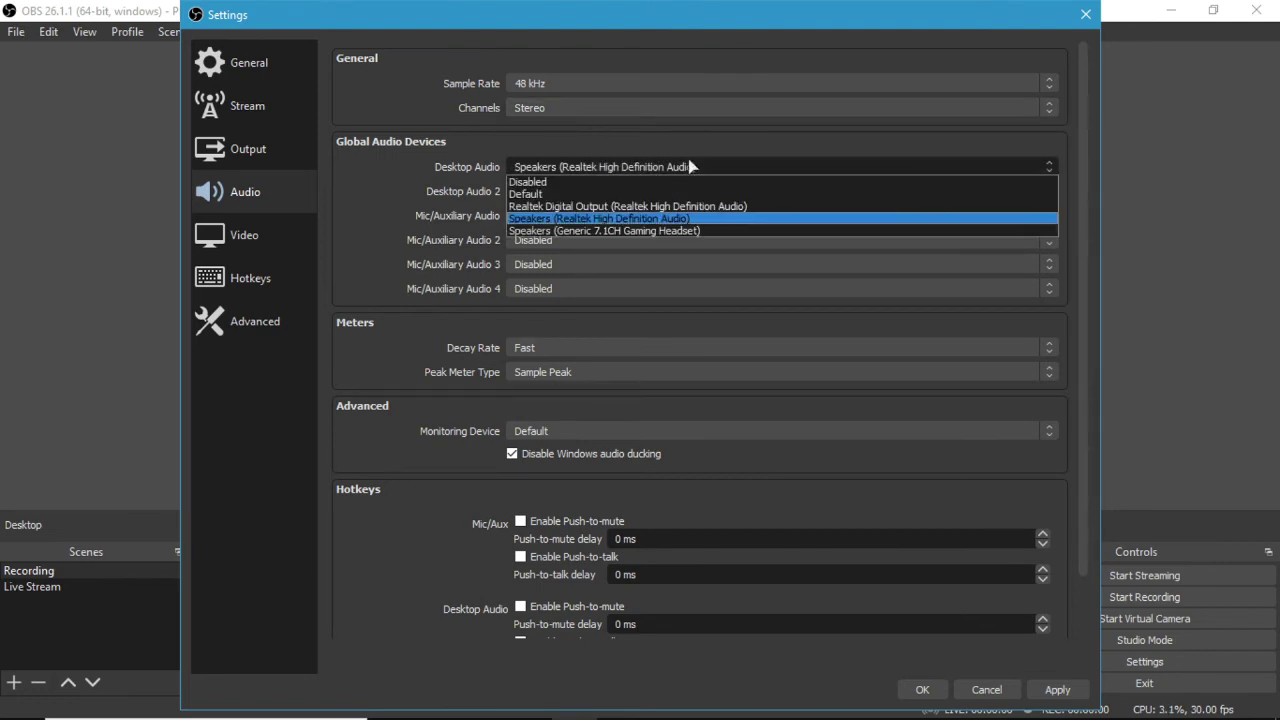
{"action": "left_click", "coordinate": [646, 230]}
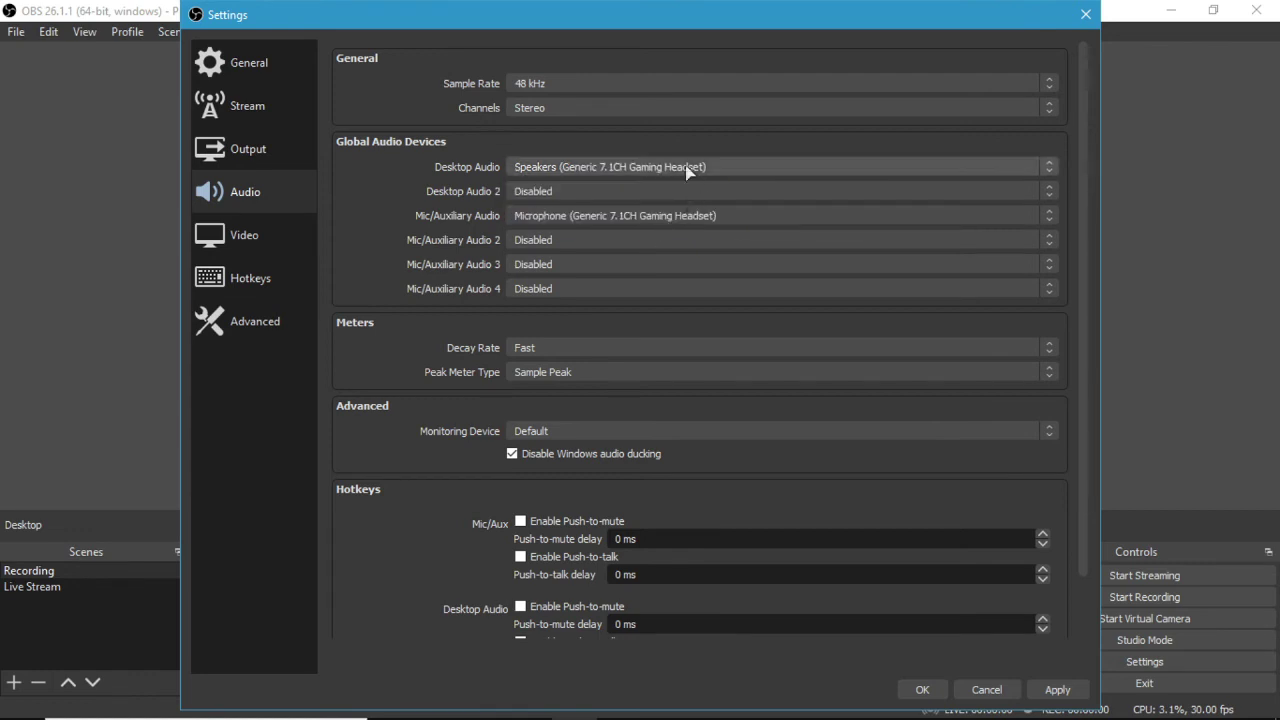
{"action": "left_click", "coordinate": [589, 174]}
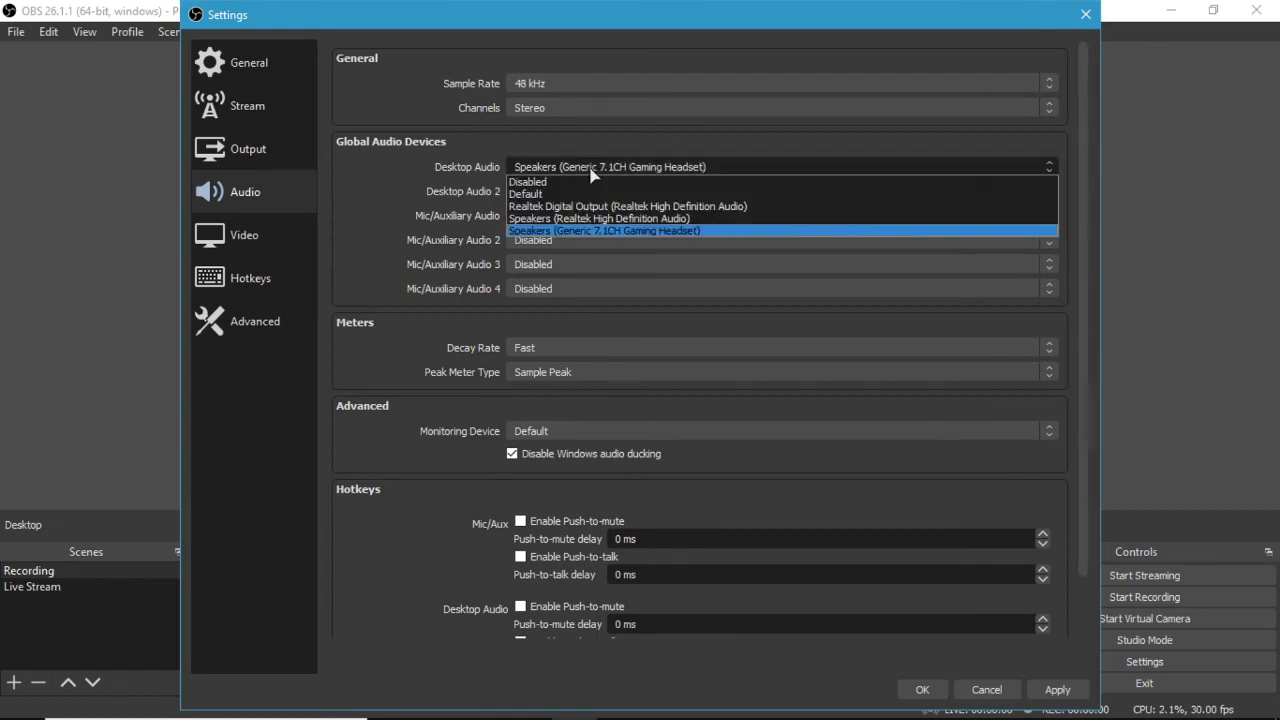
{"action": "left_click", "coordinate": [612, 232]}
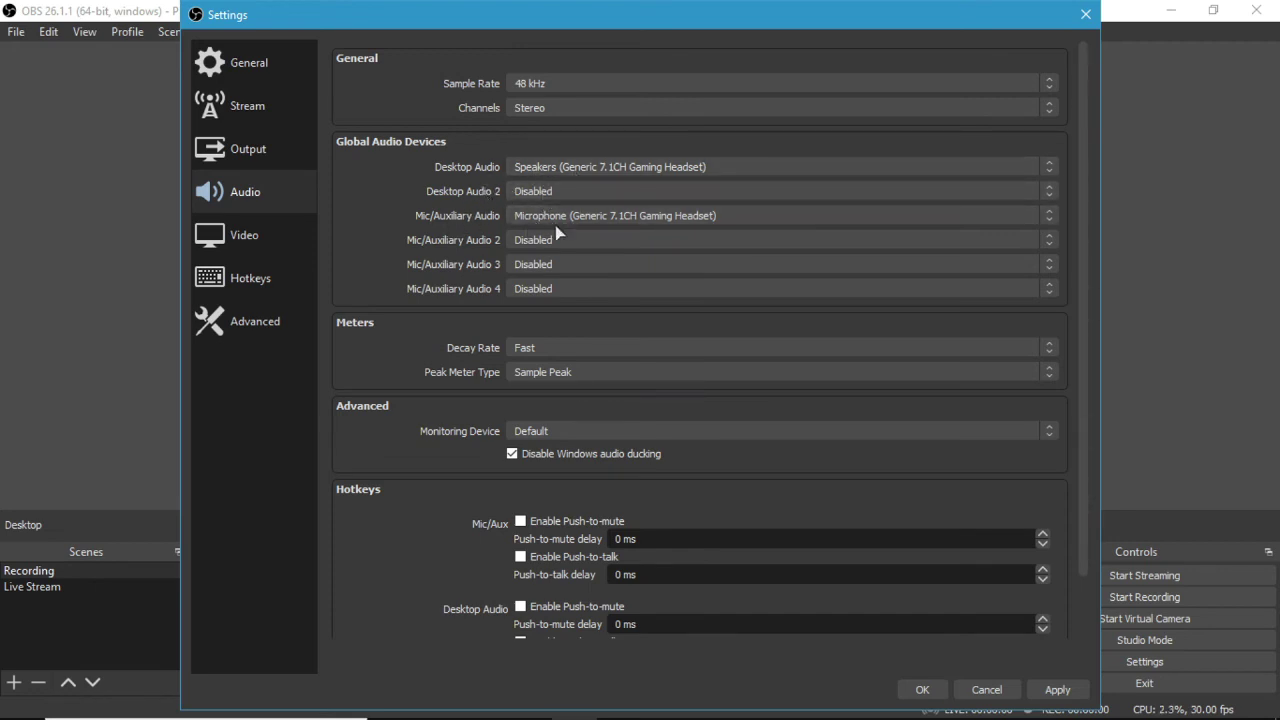
Set the Mic/Auxiliary Audio device to Microphone (Realtek High Definition Audio).
{"action": "left_click", "coordinate": [640, 220]}
{"action": "left_click", "coordinate": [640, 220]}
{"action": "left_click", "coordinate": [640, 220]}
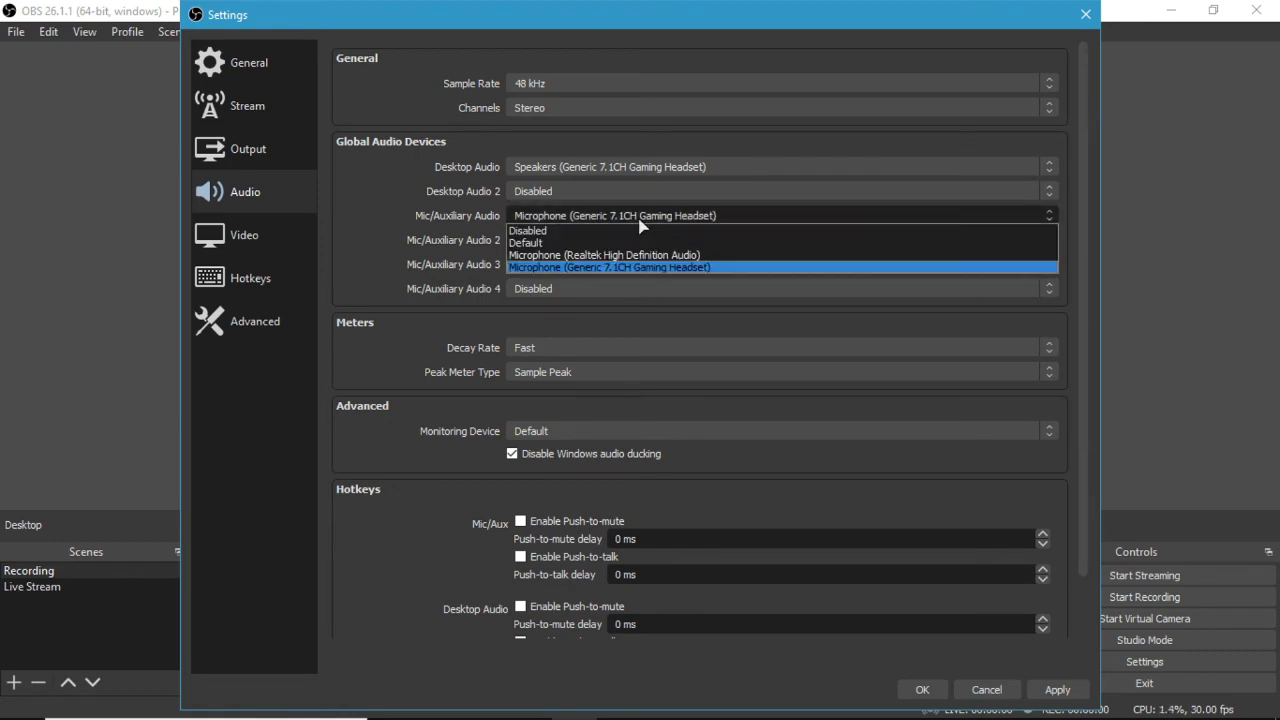
{"action": "left_click", "coordinate": [640, 256]}
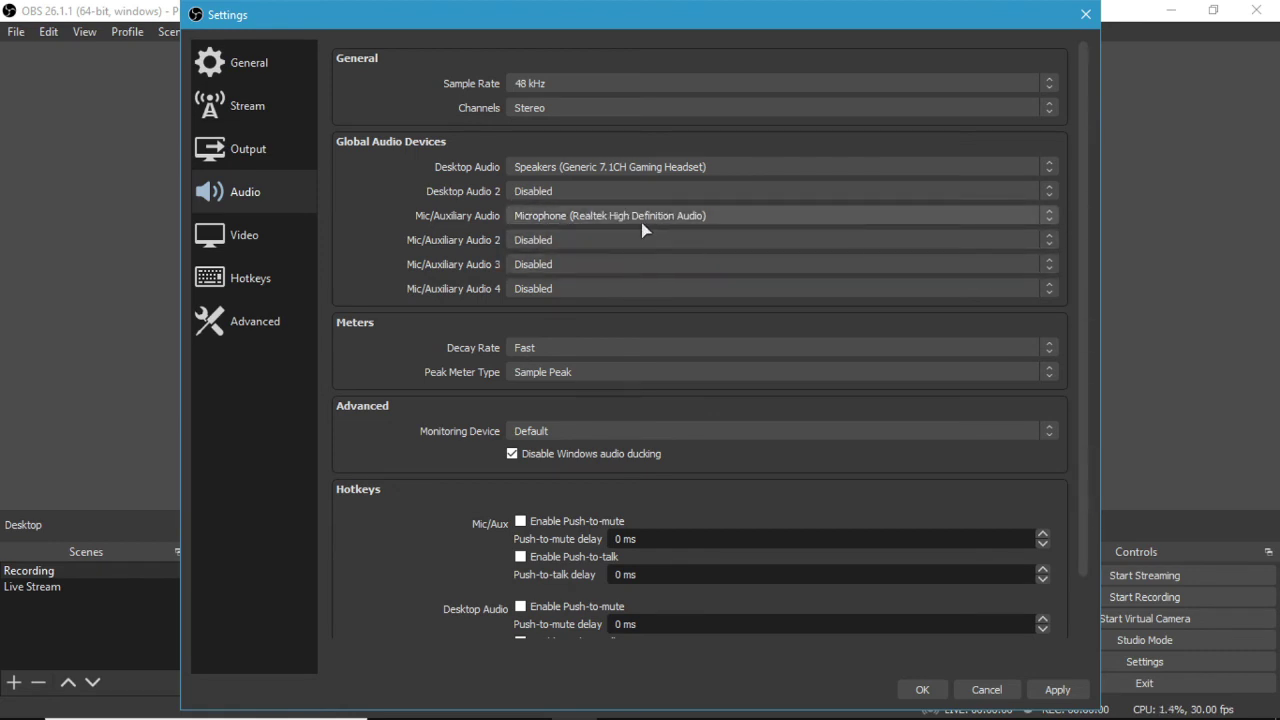
Try Microphone (Generic 7.1CH Gaming Headset) as the Mic/Auxiliary Audio device, and return it to Microphone (Realtek High Definition Audio).
{"action": "left_click", "coordinate": [639, 222]}
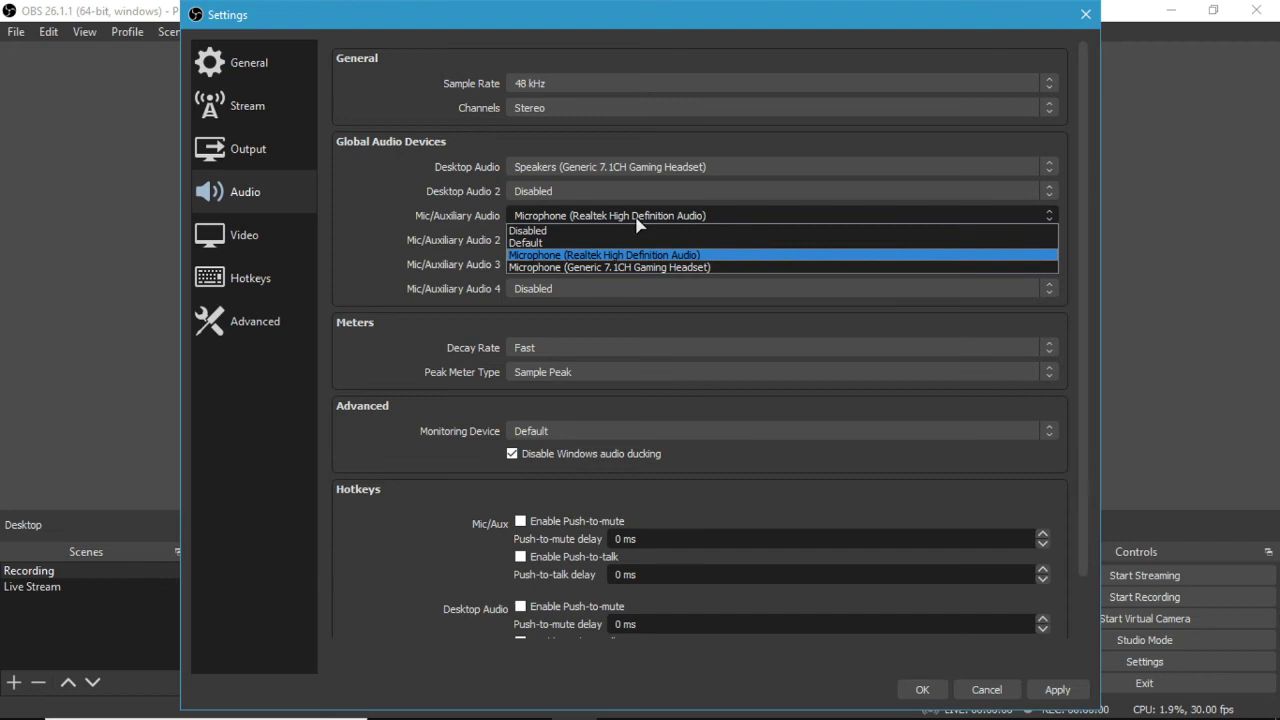
{"action": "left_click", "coordinate": [661, 267]}
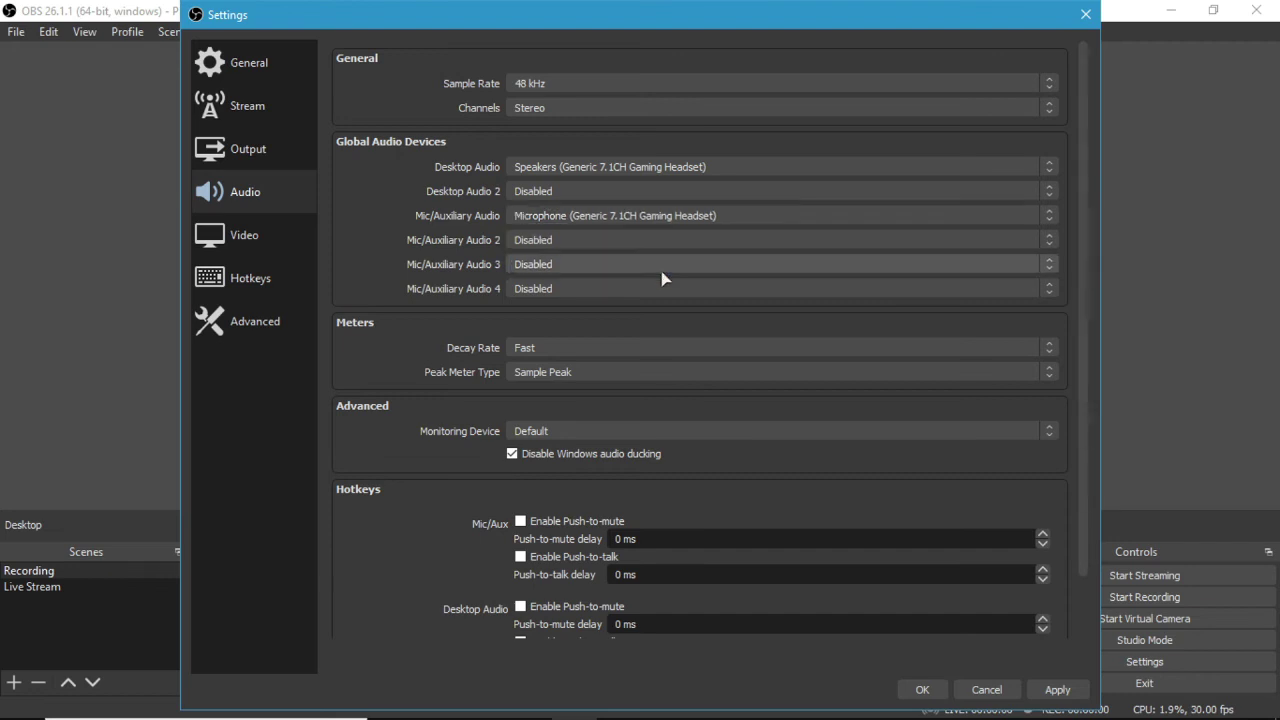
{"action": "left_click", "coordinate": [661, 216]}
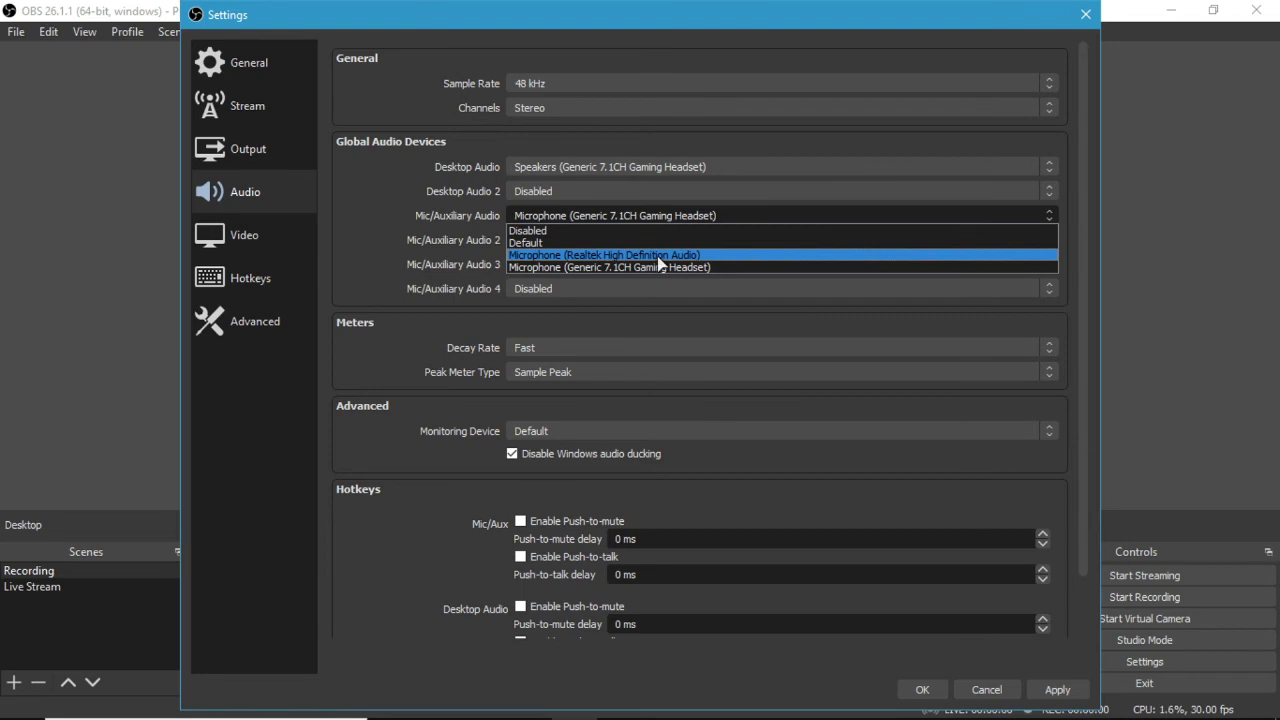
{"action": "left_click", "coordinate": [658, 257]}
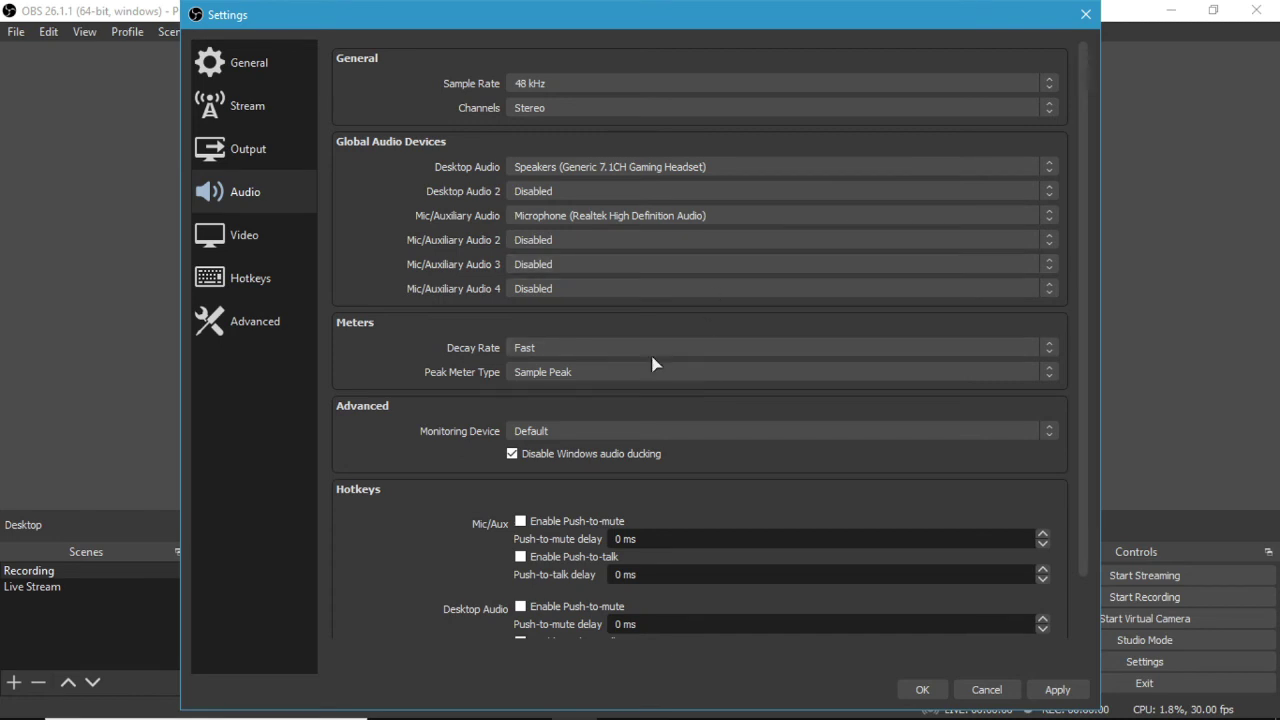
Choose Fast as the meter decay rate and apply the audio settings.
{"action": "left_click", "coordinate": [596, 350]}
{"action": "left_click", "coordinate": [580, 358]}
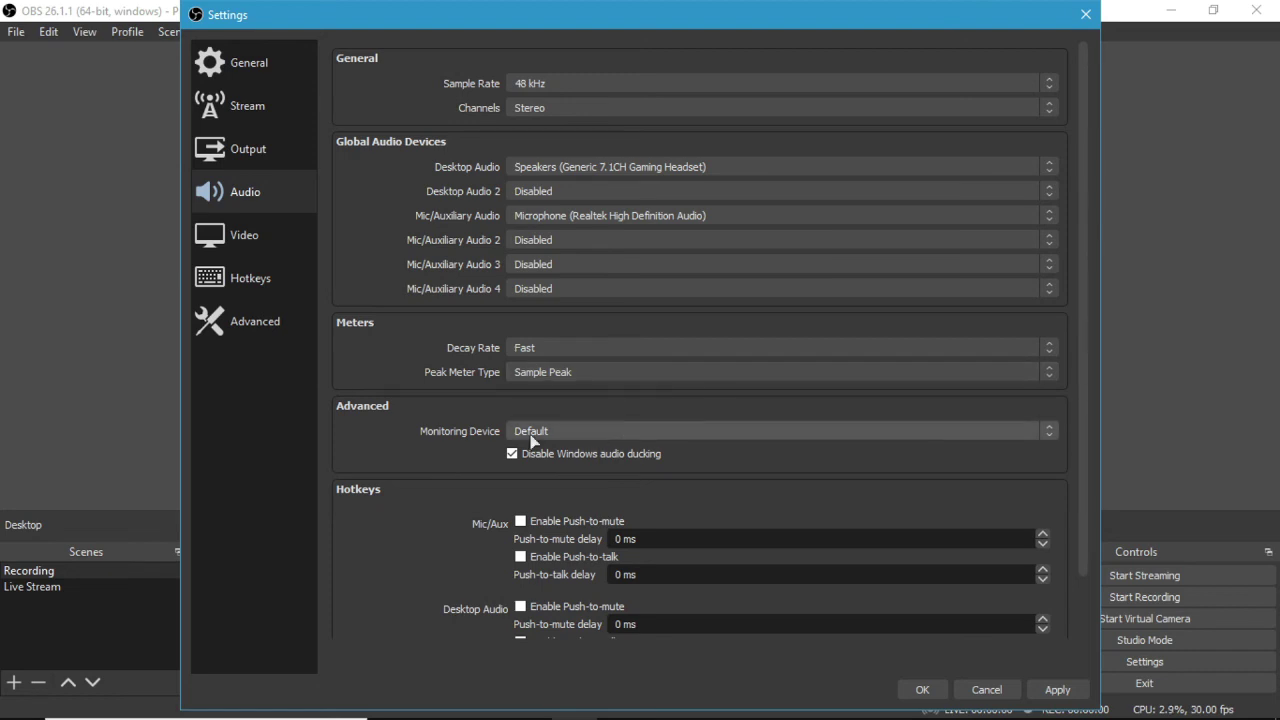
{"action": "scroll", "coordinate": [497, 444], "scroll_direction": "down", "scroll_amount": 2}
{"action": "scroll", "coordinate": [581, 477], "scroll_direction": "up", "scroll_amount": 2}
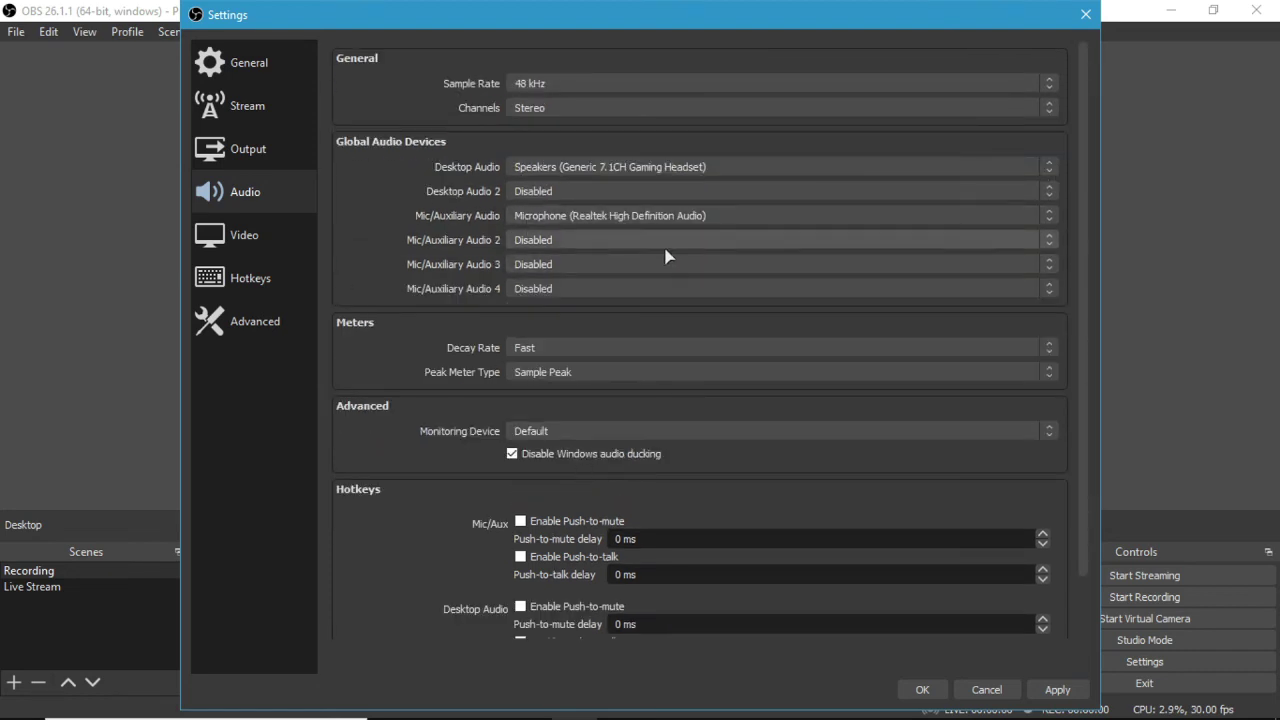
{"action": "left_click", "coordinate": [1057, 689]}
View the resolution and FPS options in the Video settings, close the settings and minimize the program window.
{"action": "left_click", "coordinate": [250, 234]}
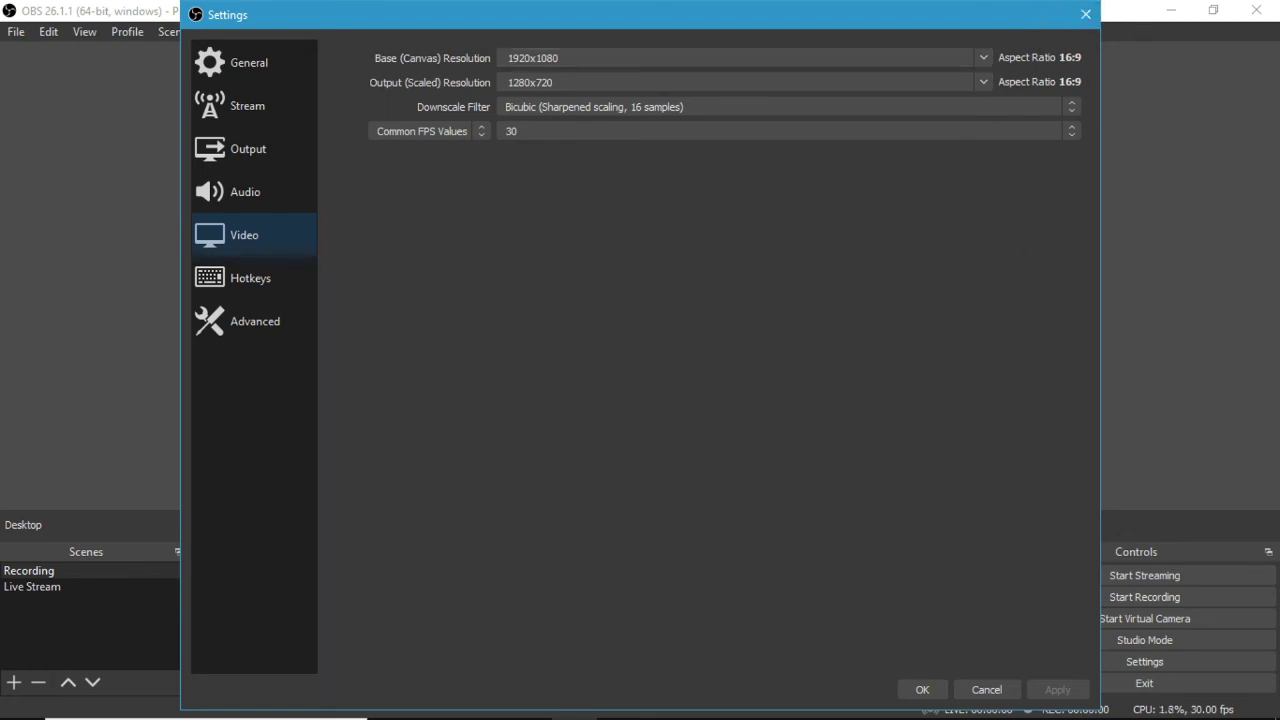
{"action": "left_click", "coordinate": [1003, 690]}
{"action": "left_click", "coordinate": [1167, 10]}
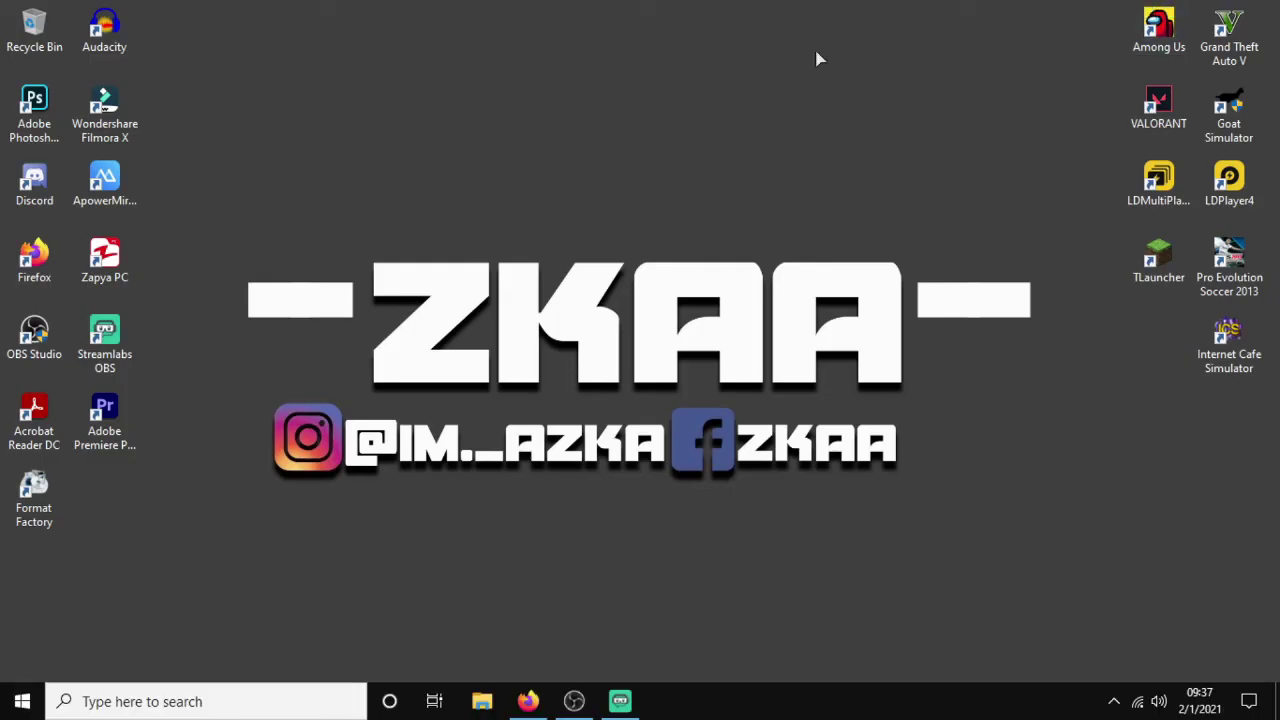
Check the monitor's display resolution and the available resolutions in the Windows display settings.
{"action": "right_click", "coordinate": [440, 152]}
{"action": "left_click", "coordinate": [556, 342]}
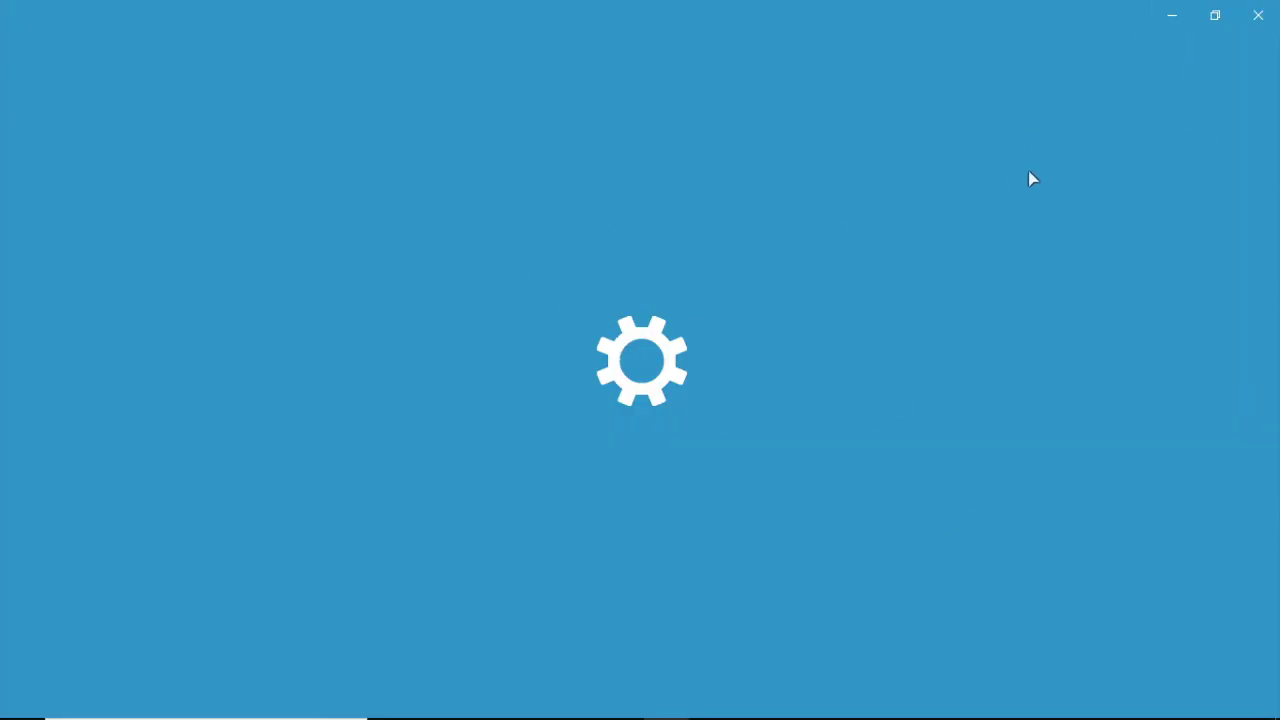
{"action": "scroll", "coordinate": [671, 294], "scroll_direction": "down", "scroll_amount": 3}
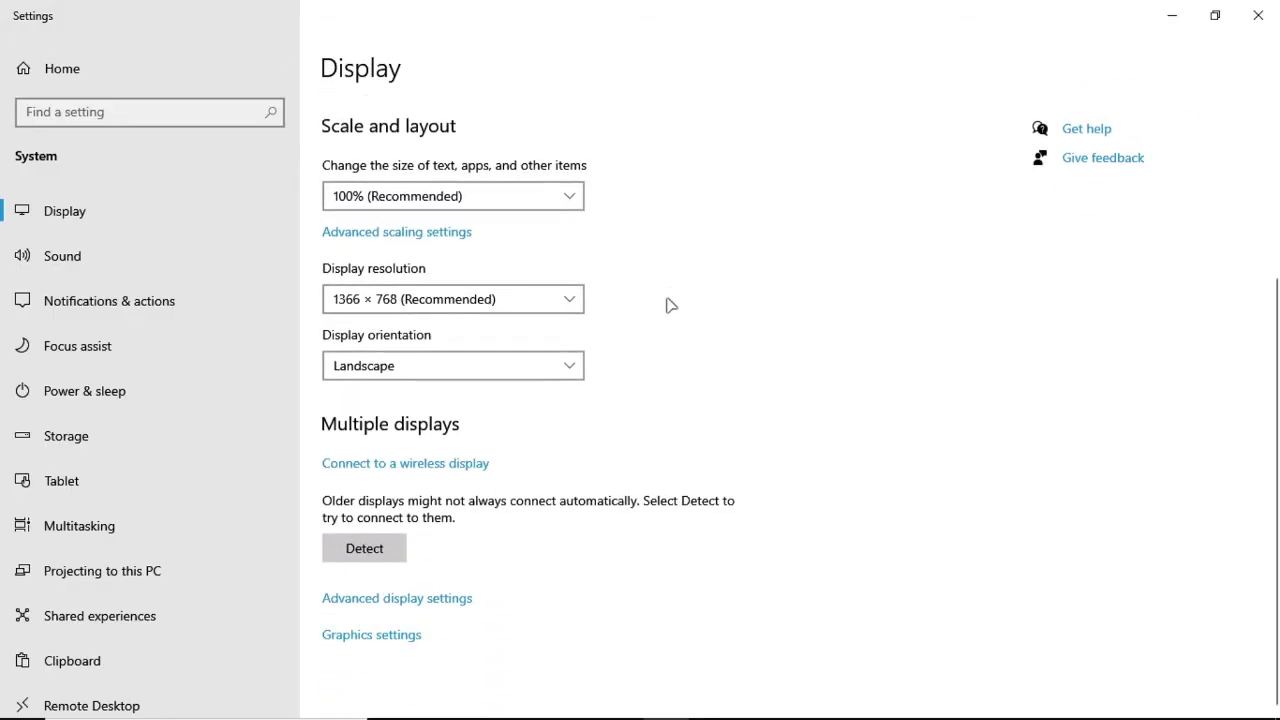
{"action": "left_click", "coordinate": [470, 299]}
{"action": "left_click", "coordinate": [785, 232]}
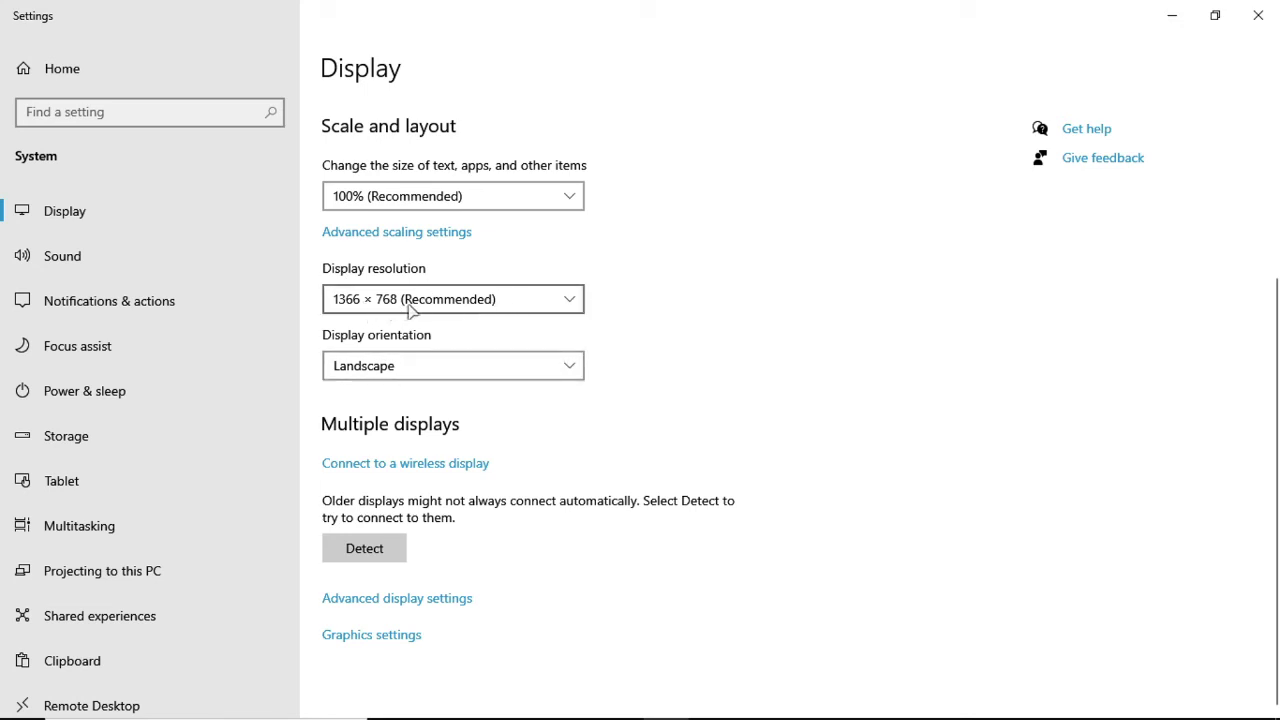
{"action": "scroll", "coordinate": [706, 383], "scroll_direction": "up", "scroll_amount": 5}
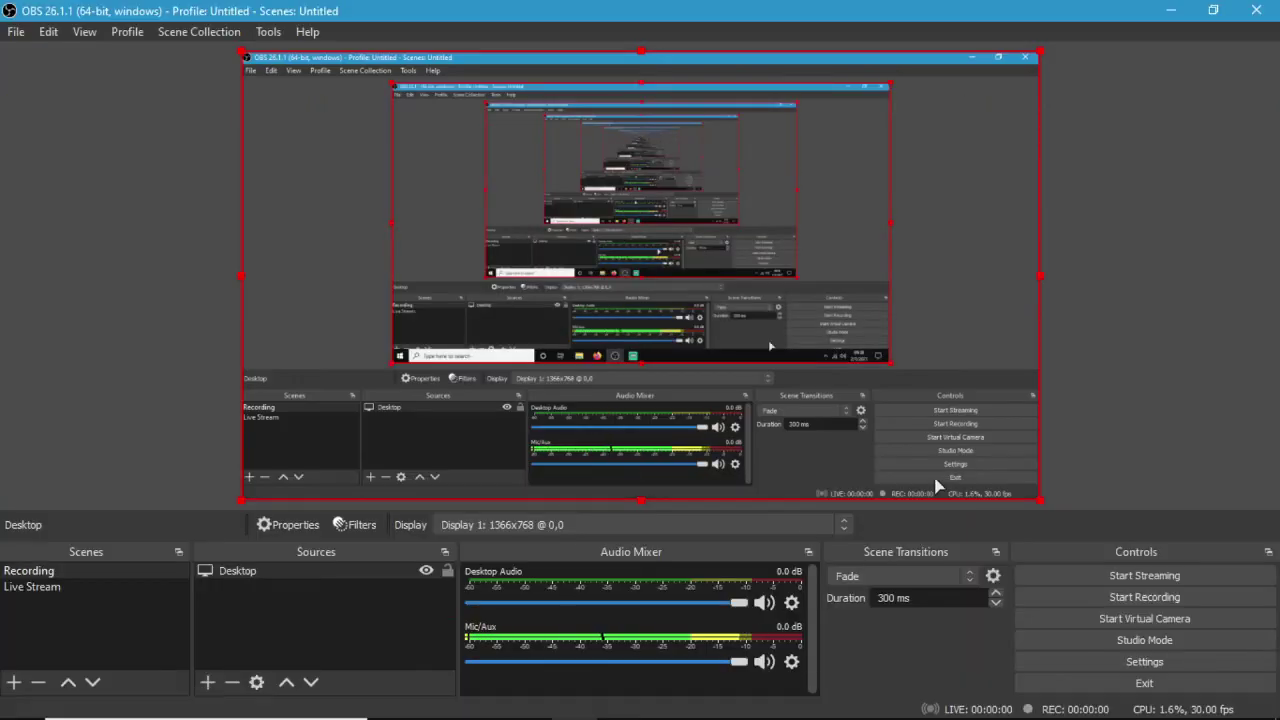
Return to OBS Studio and set the base (canvas) resolution to 1366x768 in the Video settings.
{"action": "left_click", "coordinate": [1145, 661]}
{"action": "left_click", "coordinate": [250, 236]}
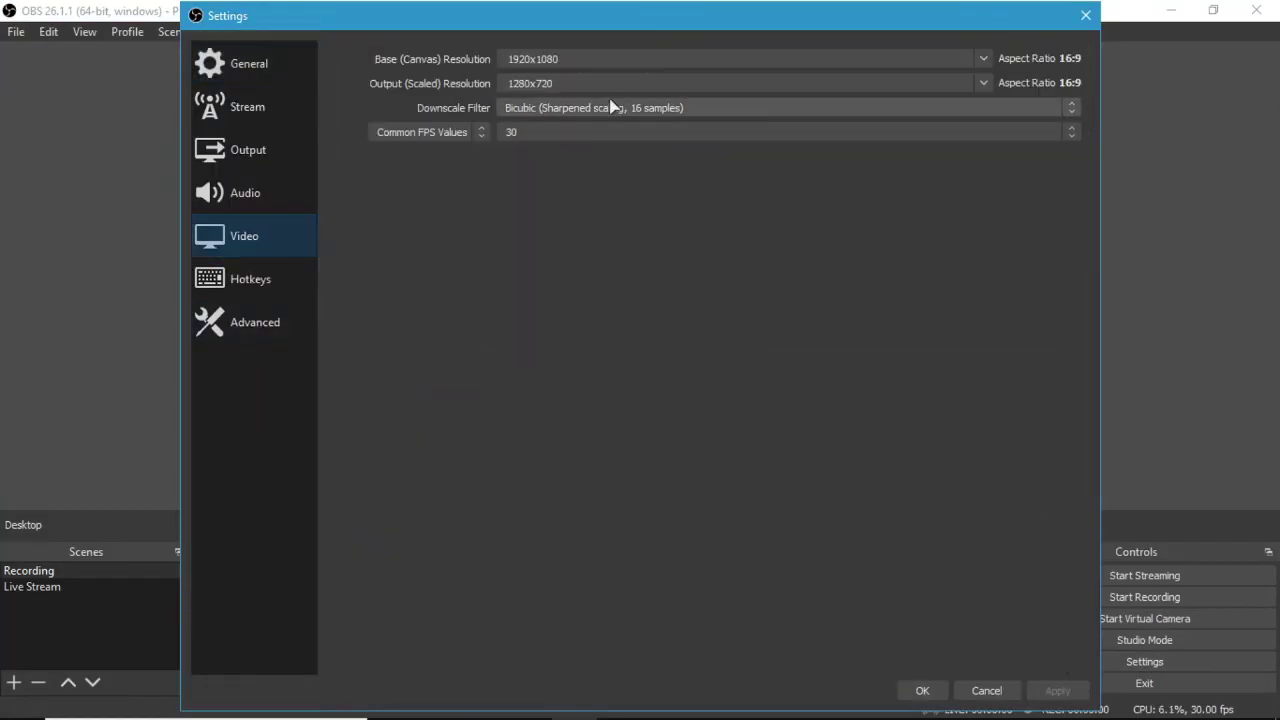
{"action": "left_click", "coordinate": [984, 58]}
{"action": "left_click", "coordinate": [600, 73]}
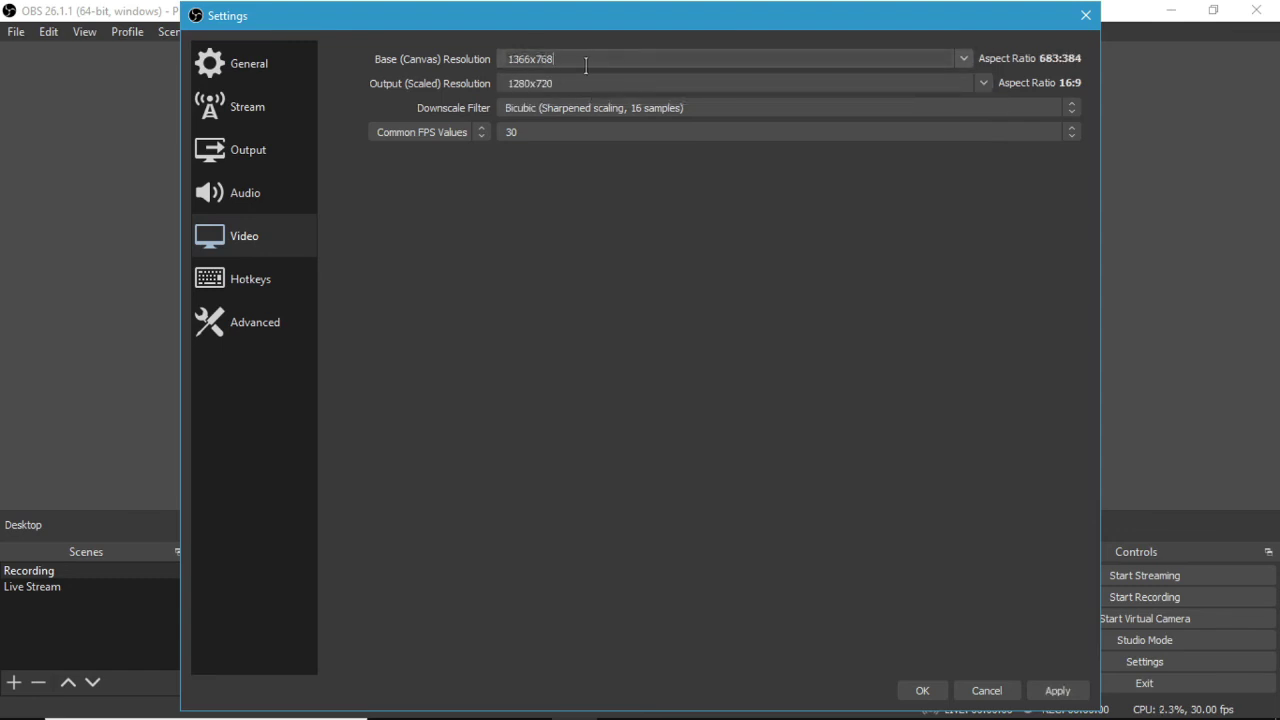
{"action": "left_click", "coordinate": [964, 60]}
{"action": "left_click", "coordinate": [584, 80]}
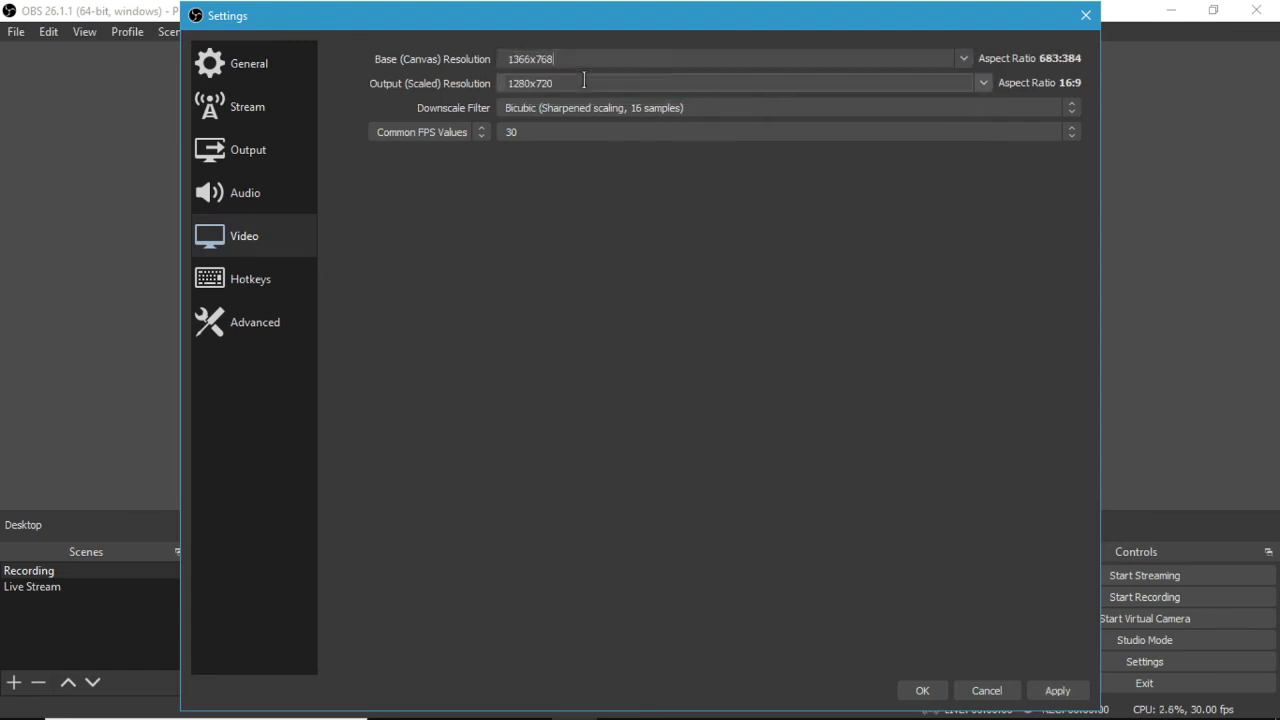
Set the base (canvas) resolution back to 1920x1080 and close the settings without saving.
{"action": "left_click", "coordinate": [964, 60]}
{"action": "left_click", "coordinate": [560, 88]}
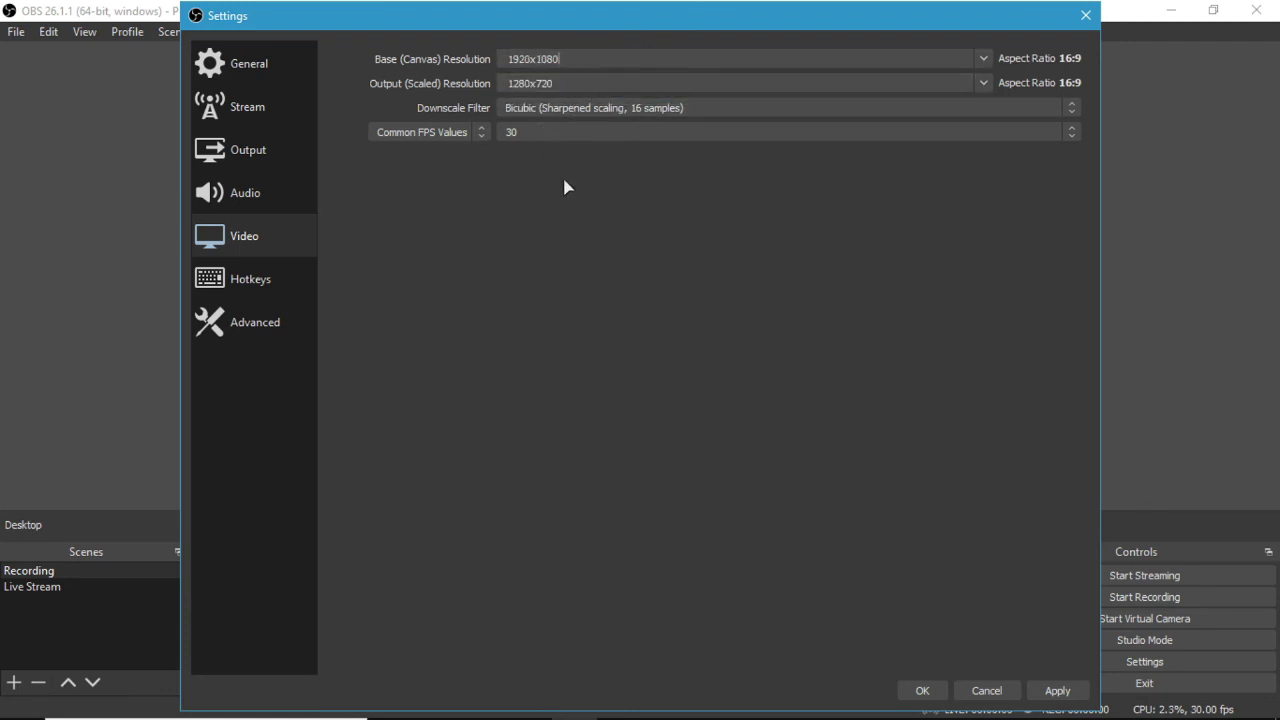
{"action": "left_click", "coordinate": [492, 84]}
{"action": "left_click", "coordinate": [966, 690]}
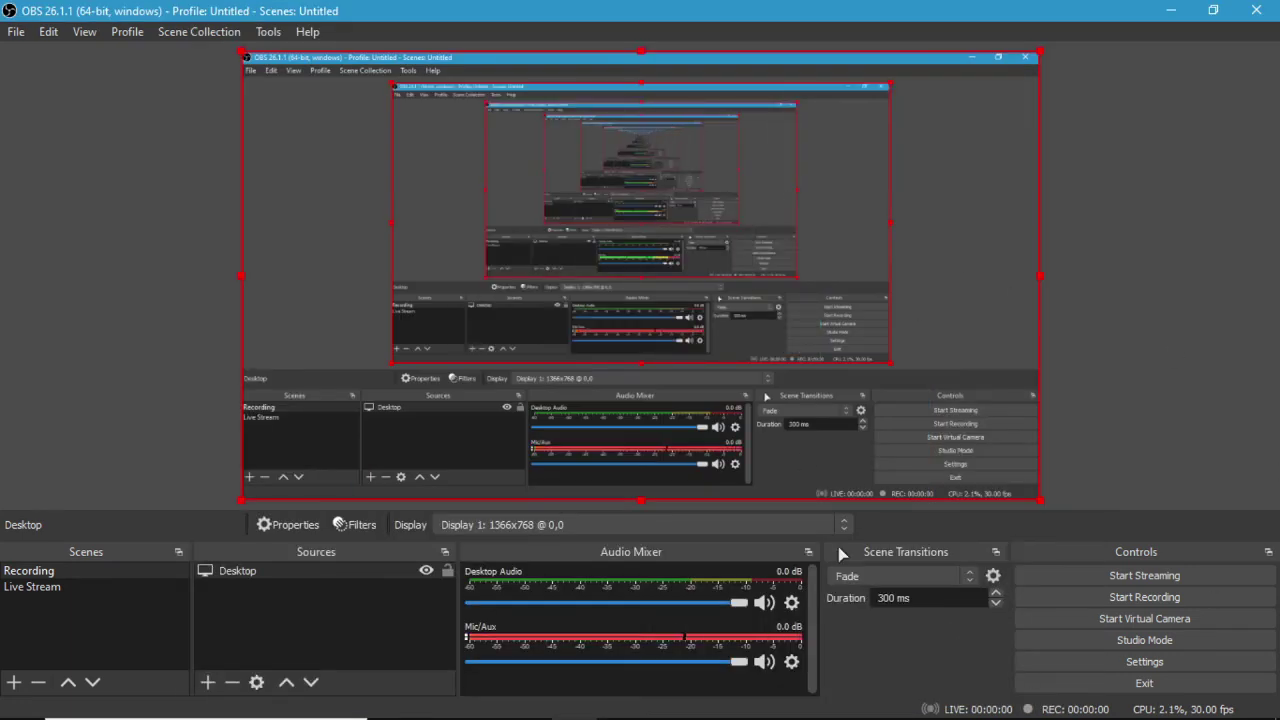